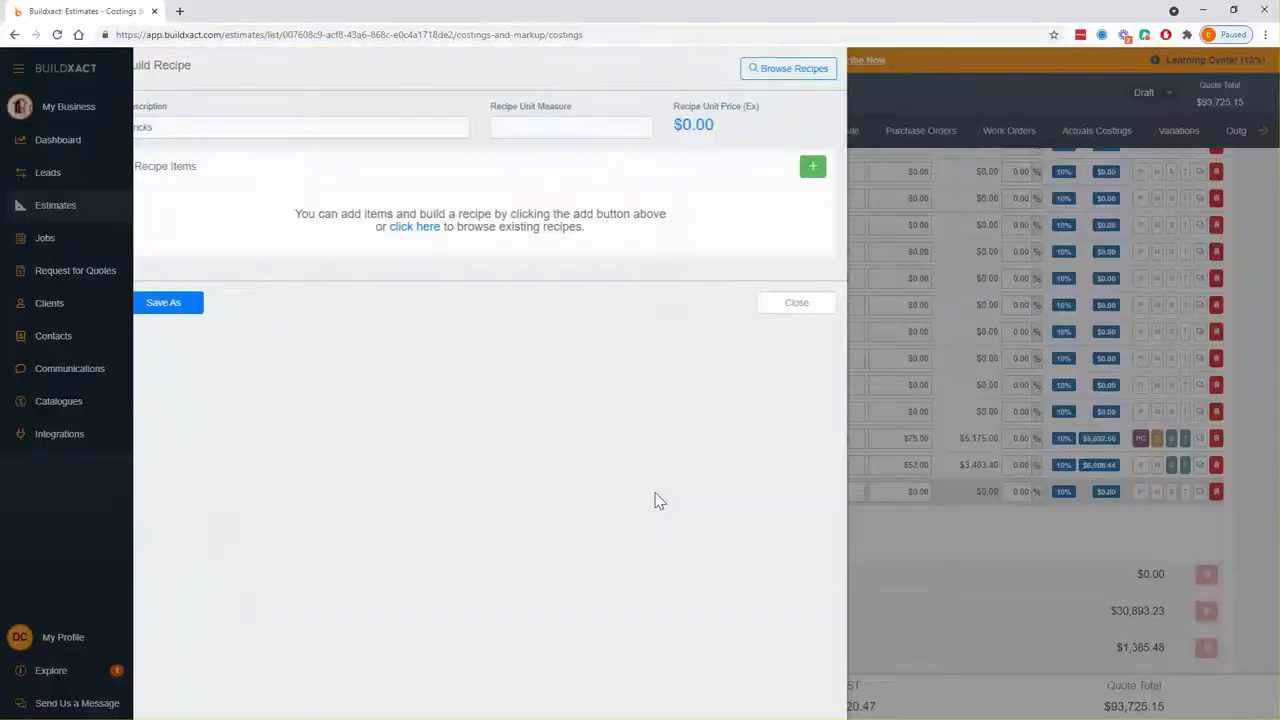
Step: Set the unit measure of the Bricks recipe to m2
click(591, 126)
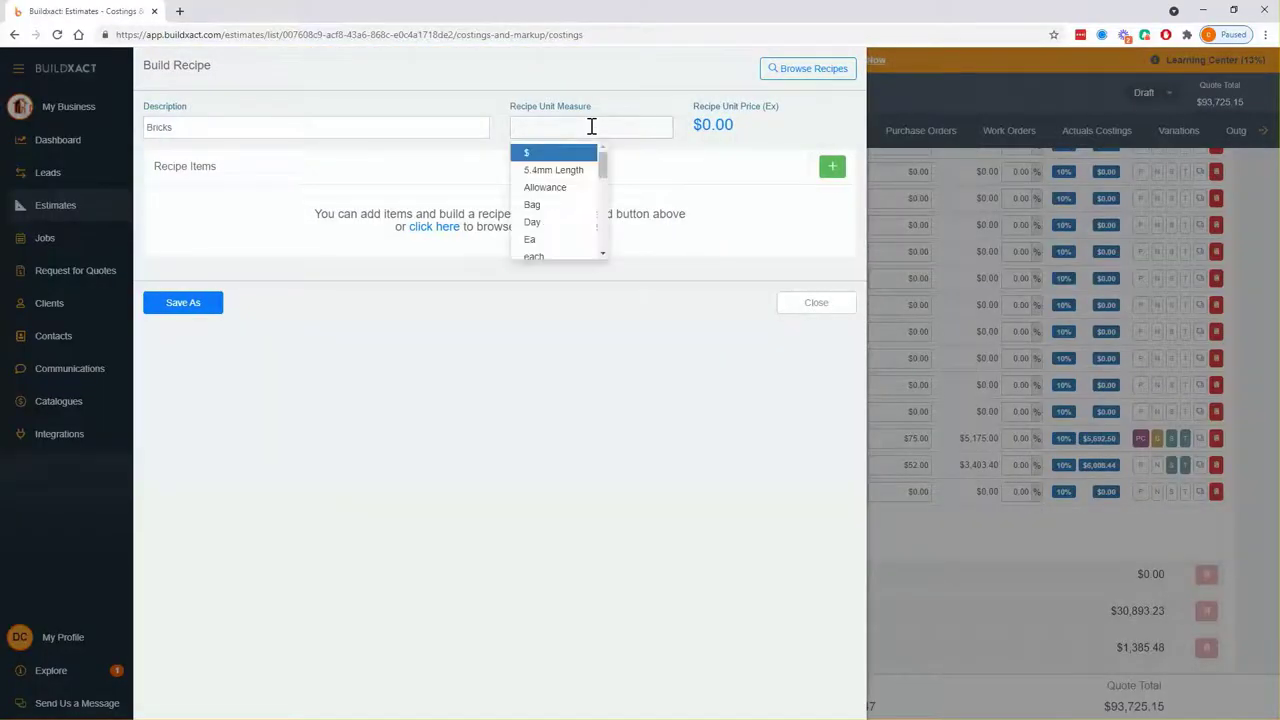
text(m2)
click(555, 160)
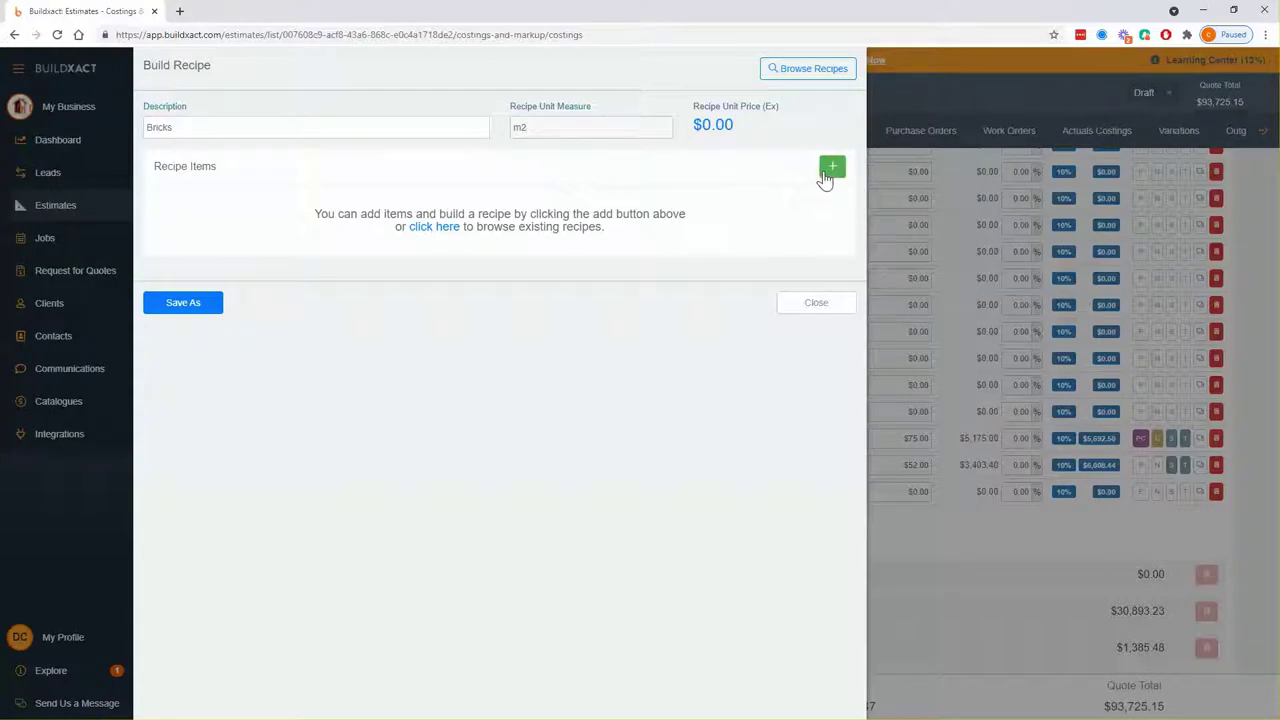
Step: Add five blank item rows to the Bricks recipe
click(830, 167)
click(833, 168)
click(833, 168)
click(833, 168)
click(833, 168)
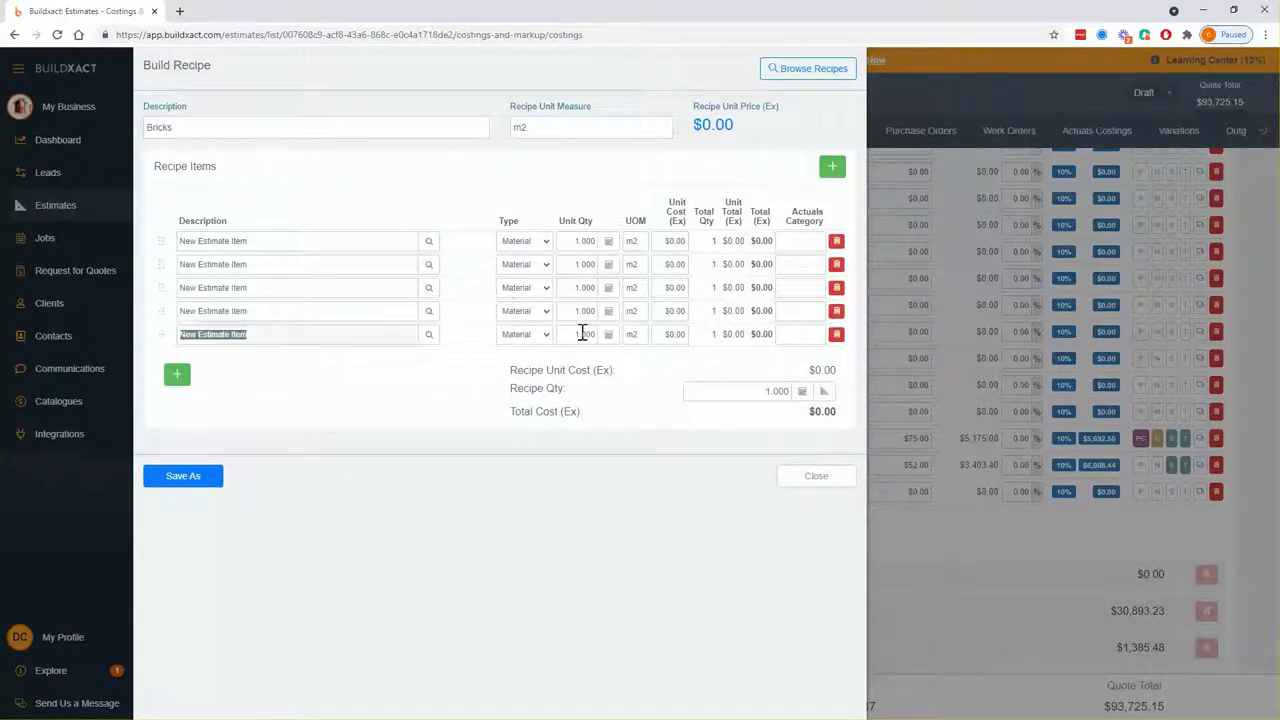
click(567, 120)
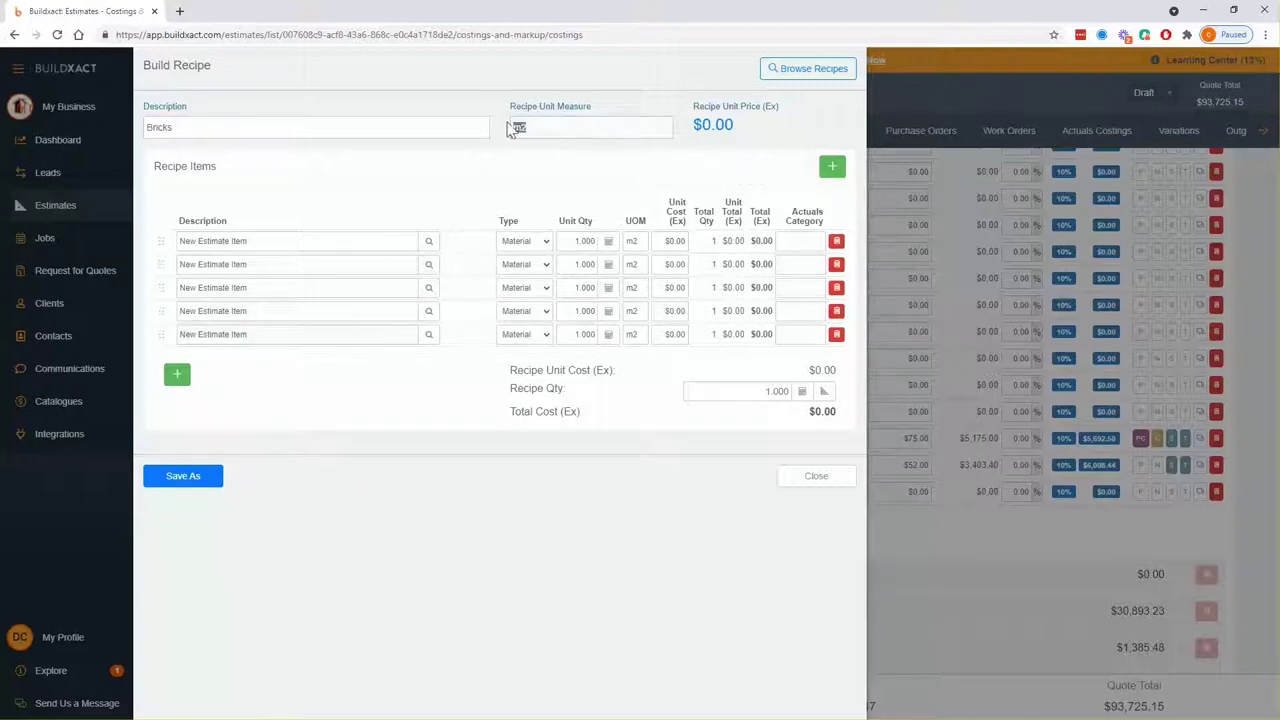
Step: Describe the first recipe item as Brick and give it a unit cost of $1.20
click(327, 237)
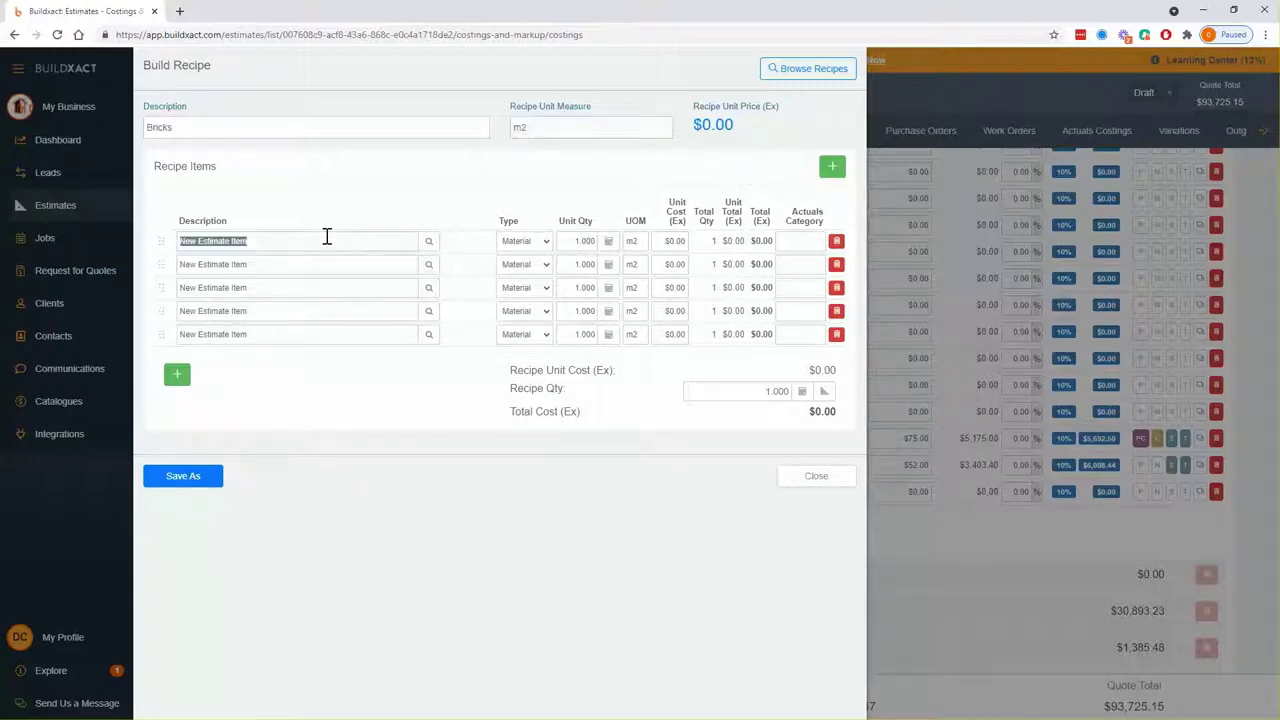
text(Brick)
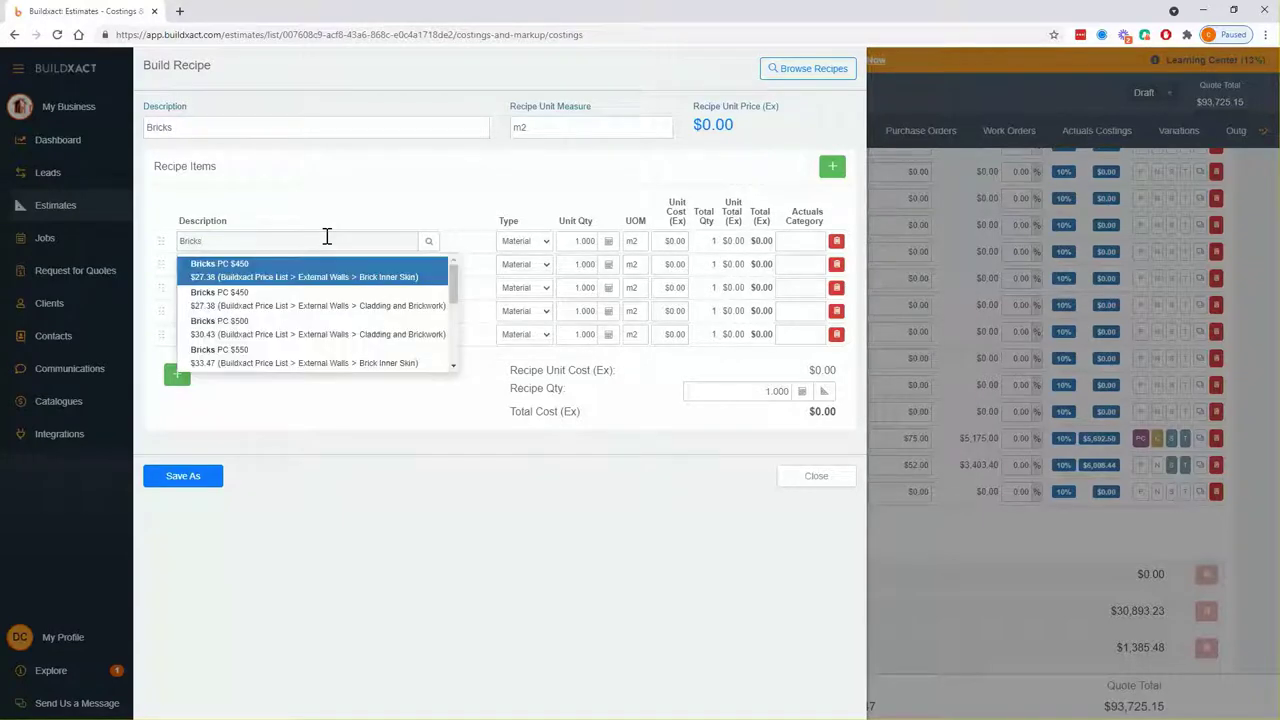
click(668, 241)
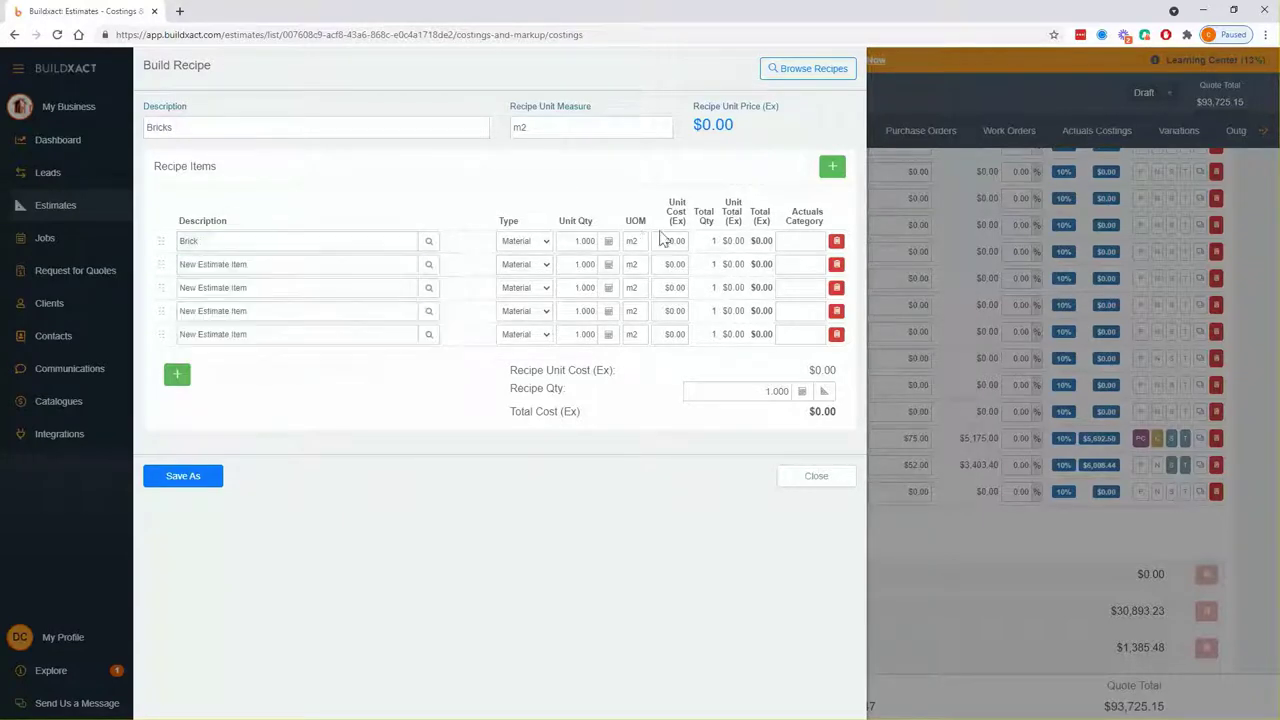
text(1.20)
Step: Set the Brick item's unit of measure to Ea and its unit quantity to 52
click(631, 241)
text(ea)
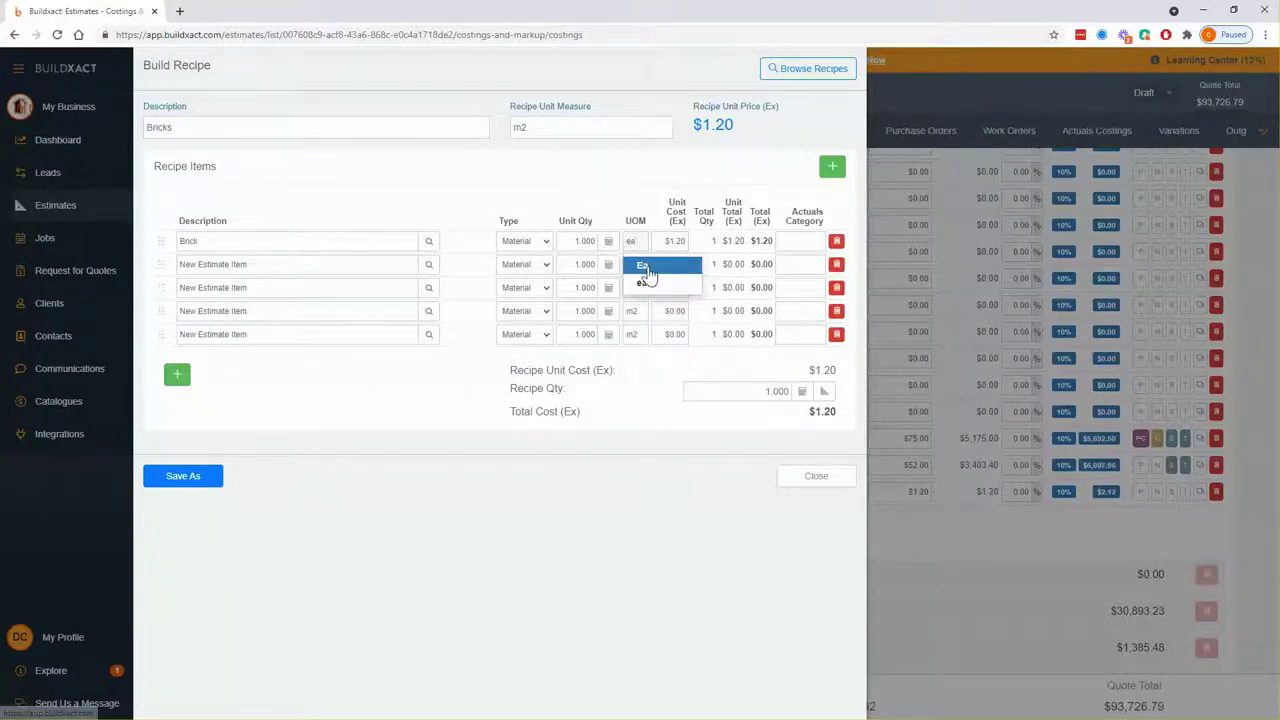
click(646, 267)
click(586, 244)
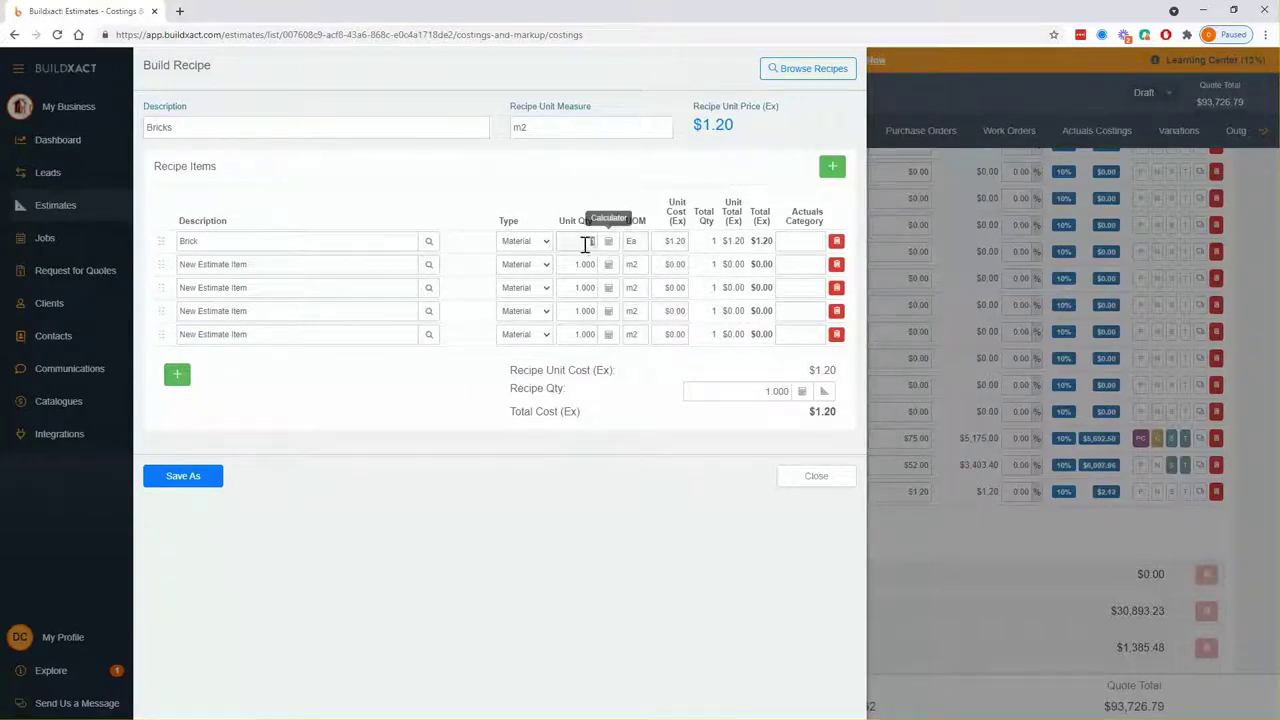
text(1)
text(52)
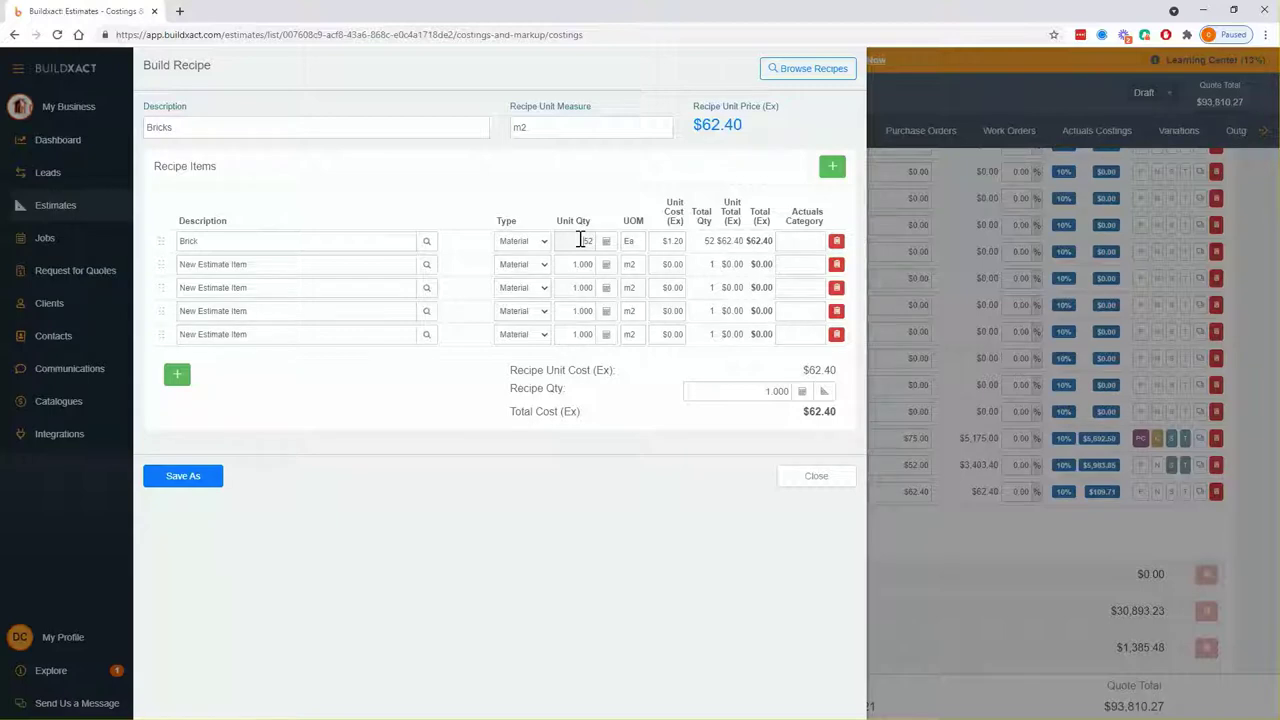
click(362, 237)
Step: Describe the second recipe item as Labour, with type Labour and a unit cost of $68
click(334, 263)
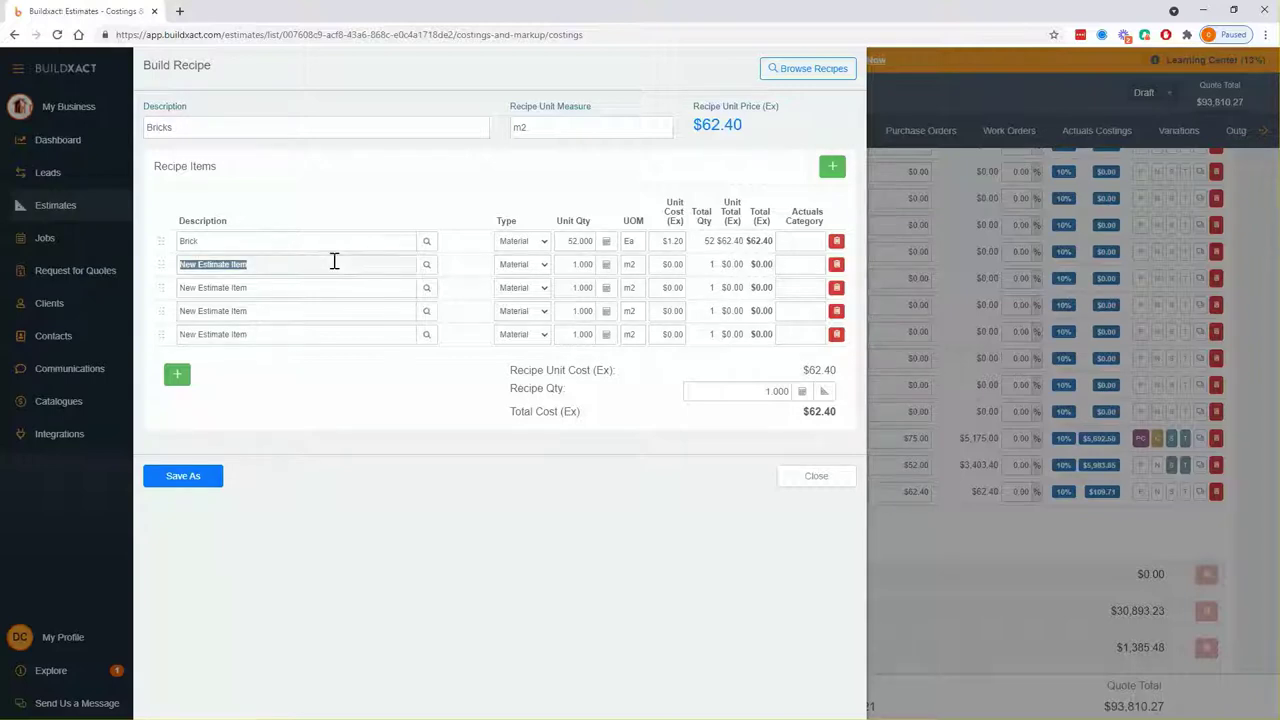
text(Labour)
click(537, 264)
click(533, 316)
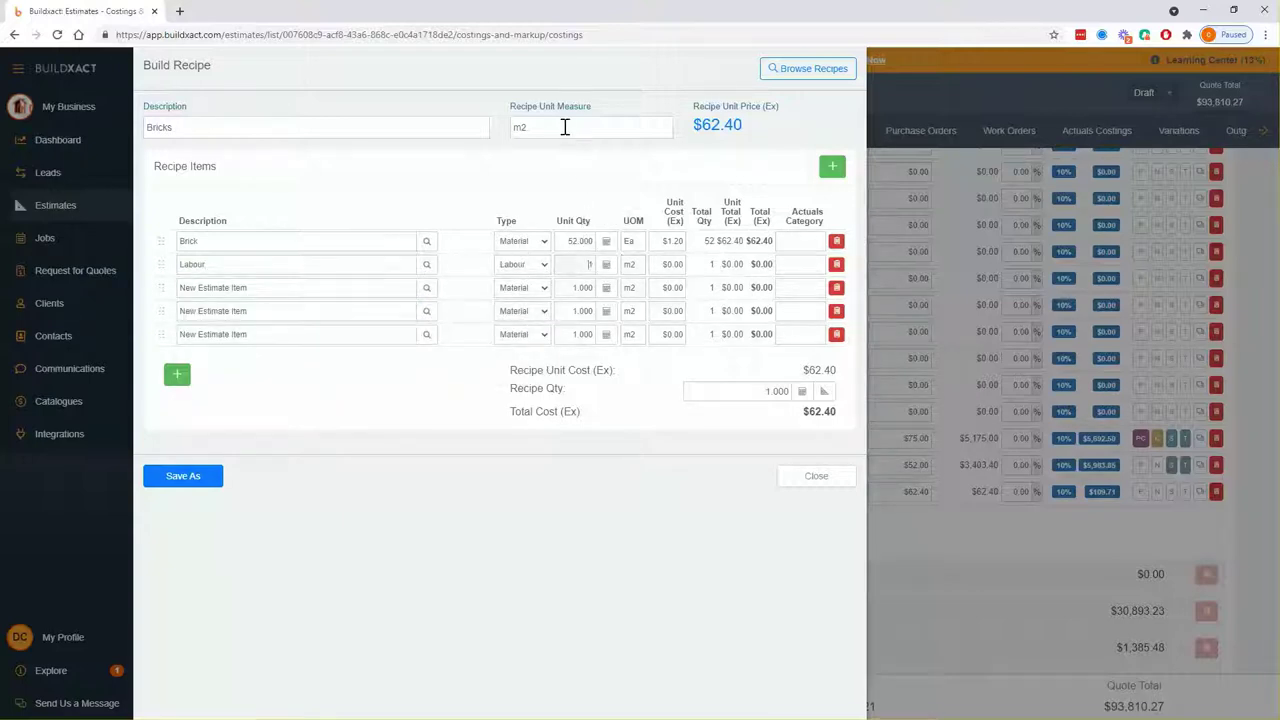
click(666, 267)
text(68)
click(634, 186)
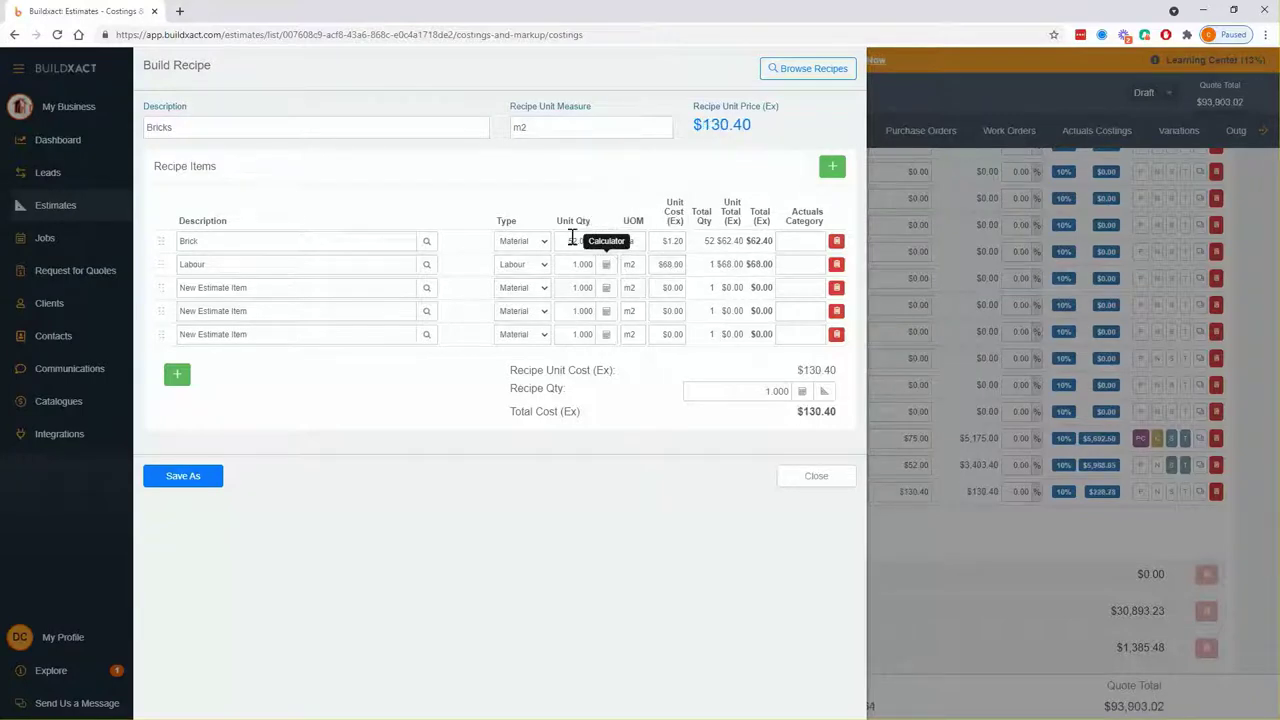
double_click(516, 127)
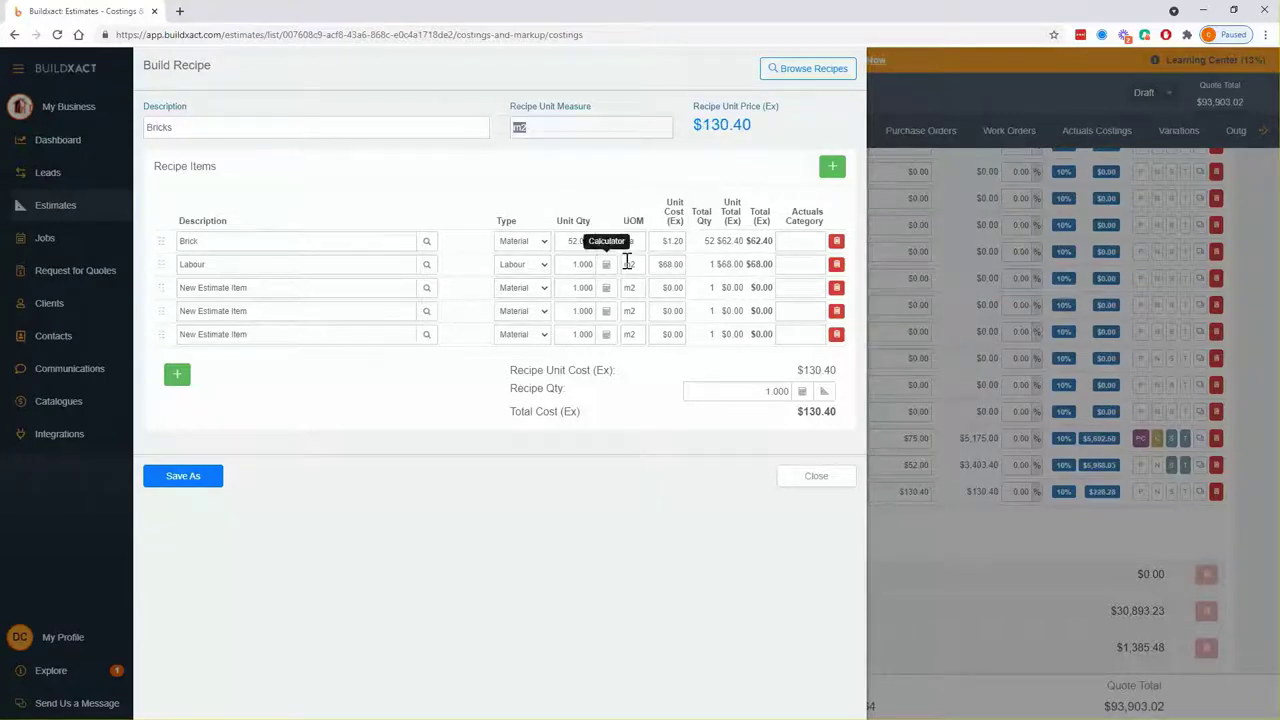
Step: Describe the third recipe item as Ties and set its unit quantity to 5
click(321, 289)
text(T)
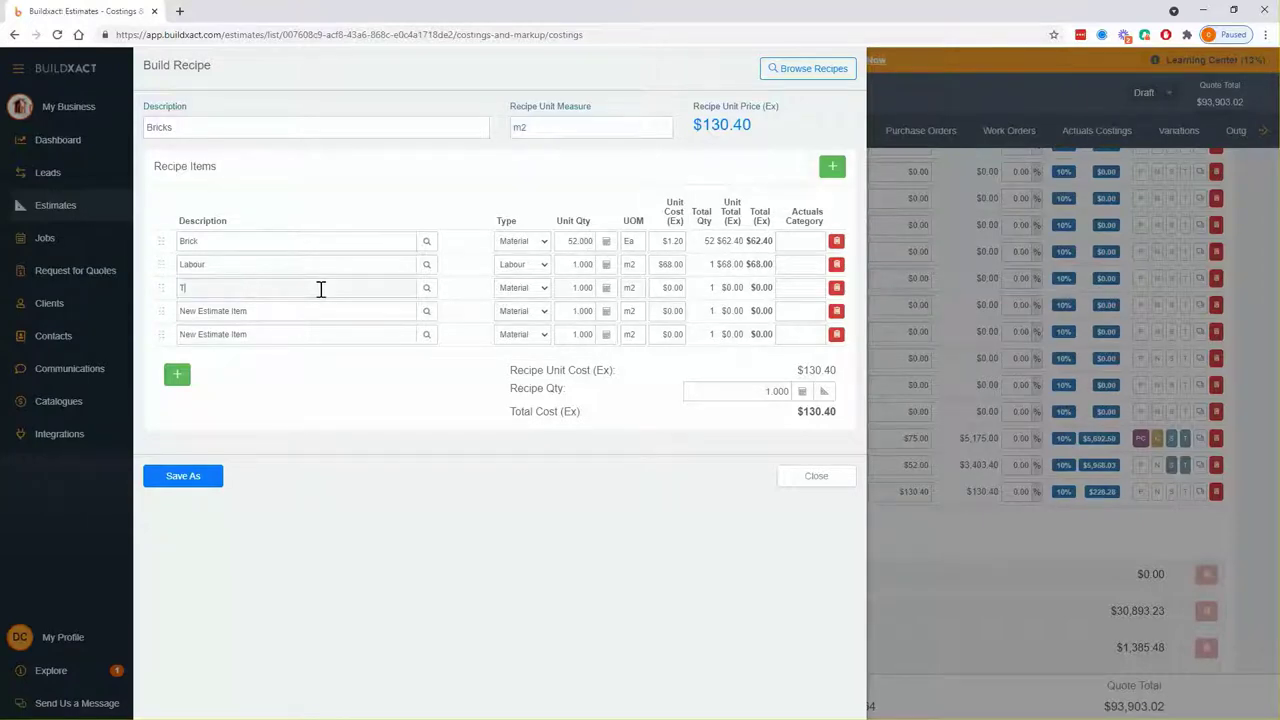
text(ies)
click(563, 287)
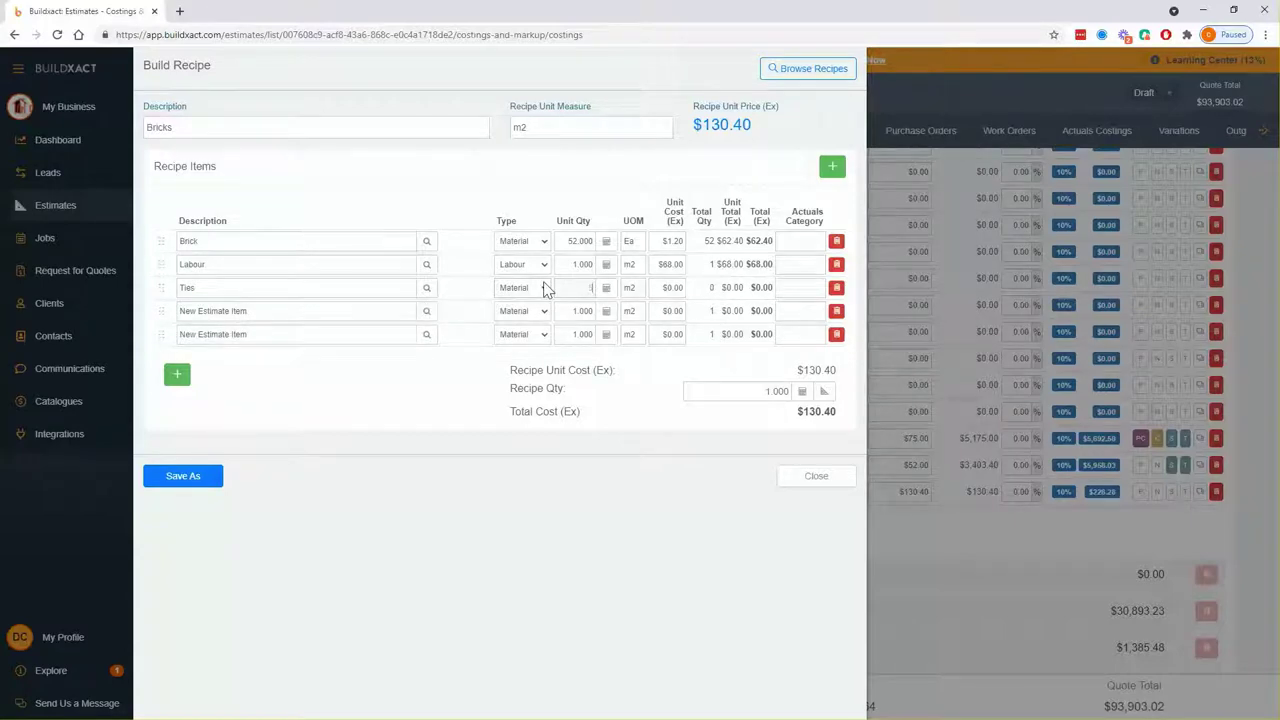
text(5)
Step: Set the Ties item's unit of measure to ea and its unit cost to $0.60
key(Tab)
text(ea)
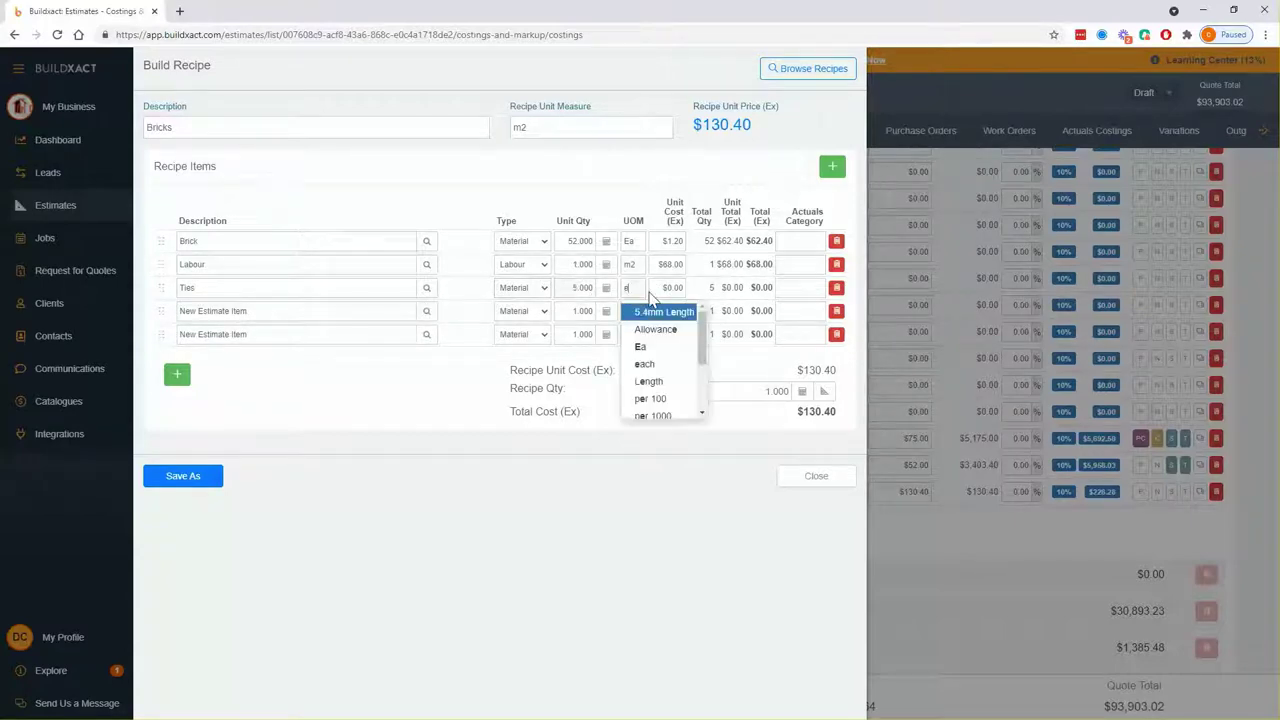
click(658, 311)
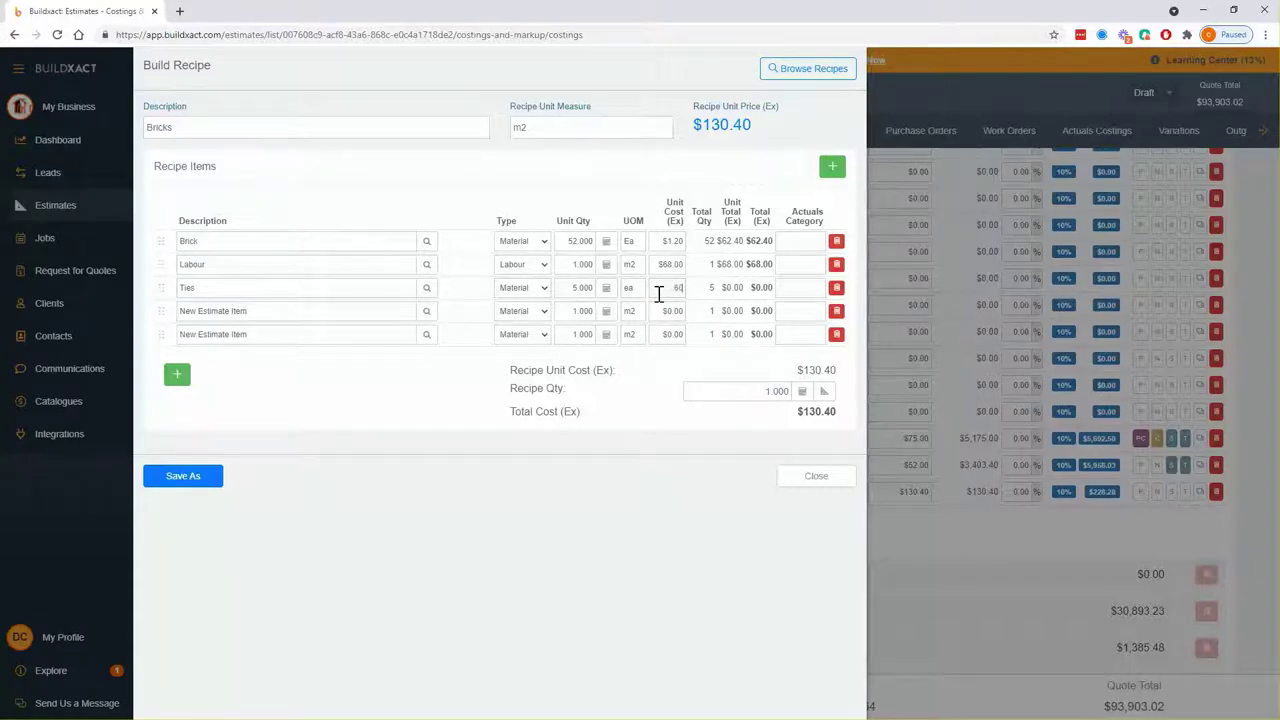
text(60)
click(612, 187)
Step: Describe the fourth recipe item as Sand and the fifth as Cement, without using price list entries
click(322, 313)
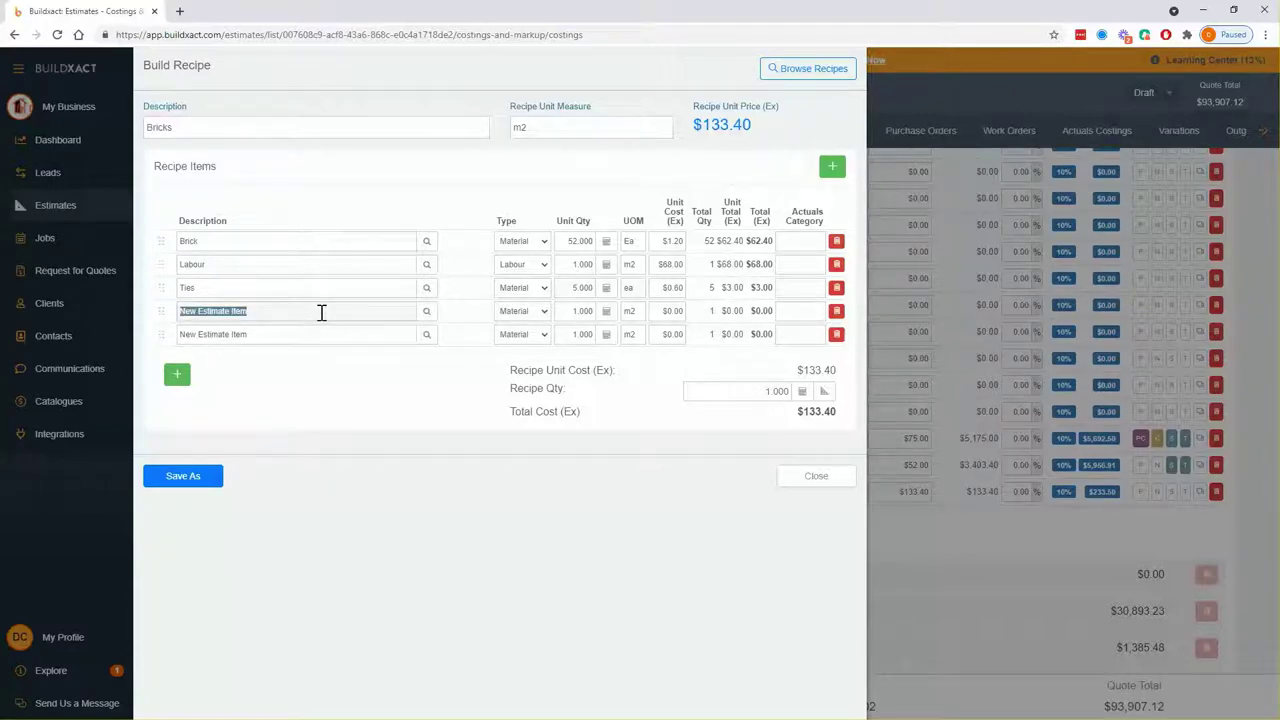
text(Sand)
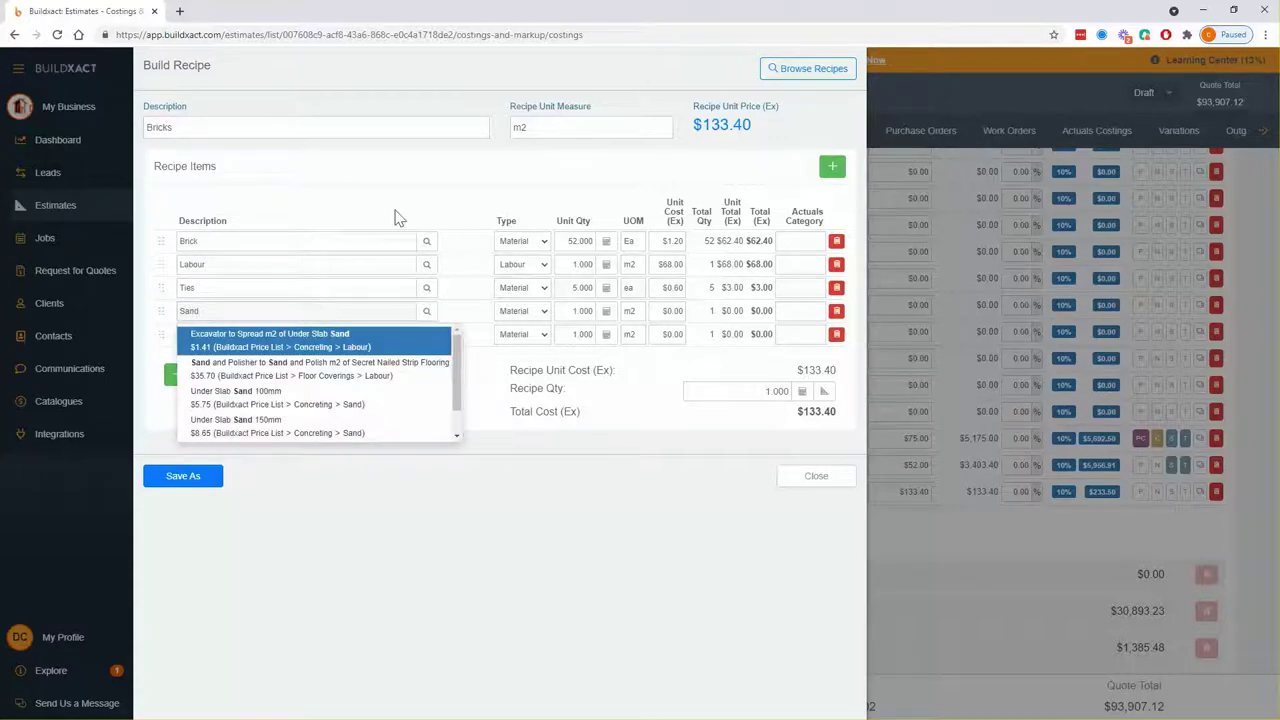
click(394, 214)
click(336, 330)
text(Ce)
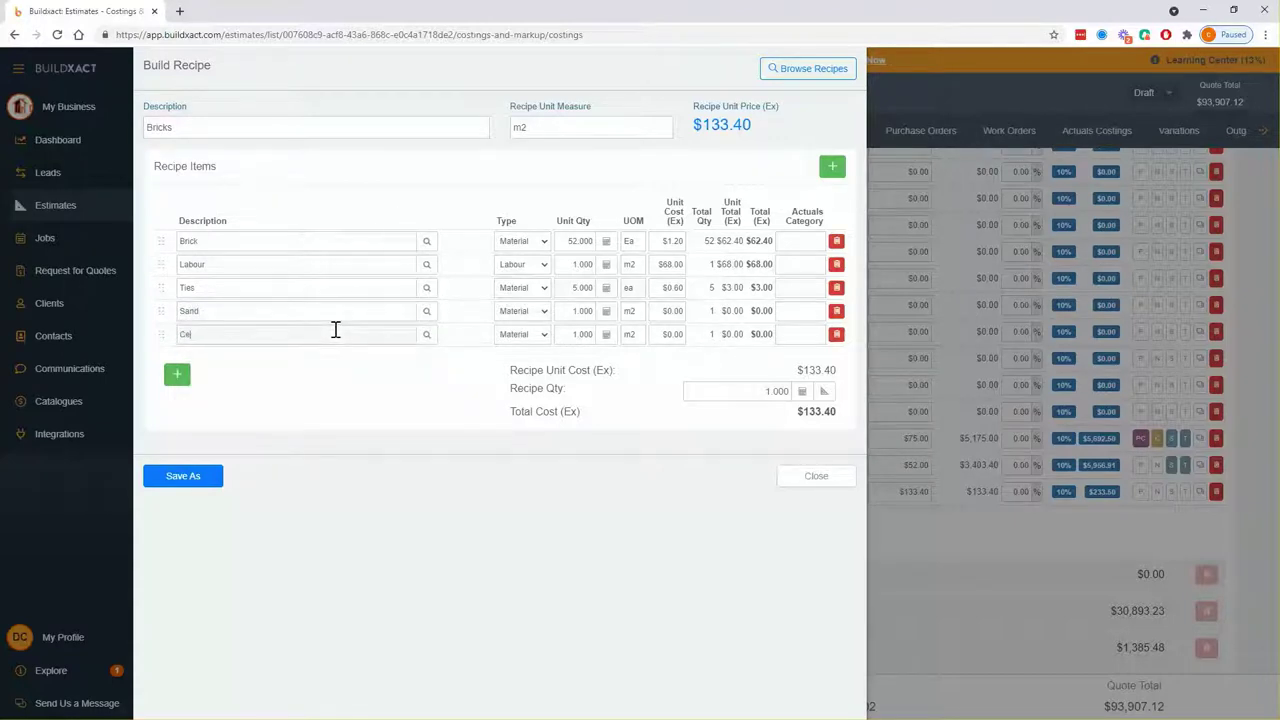
text(ment)
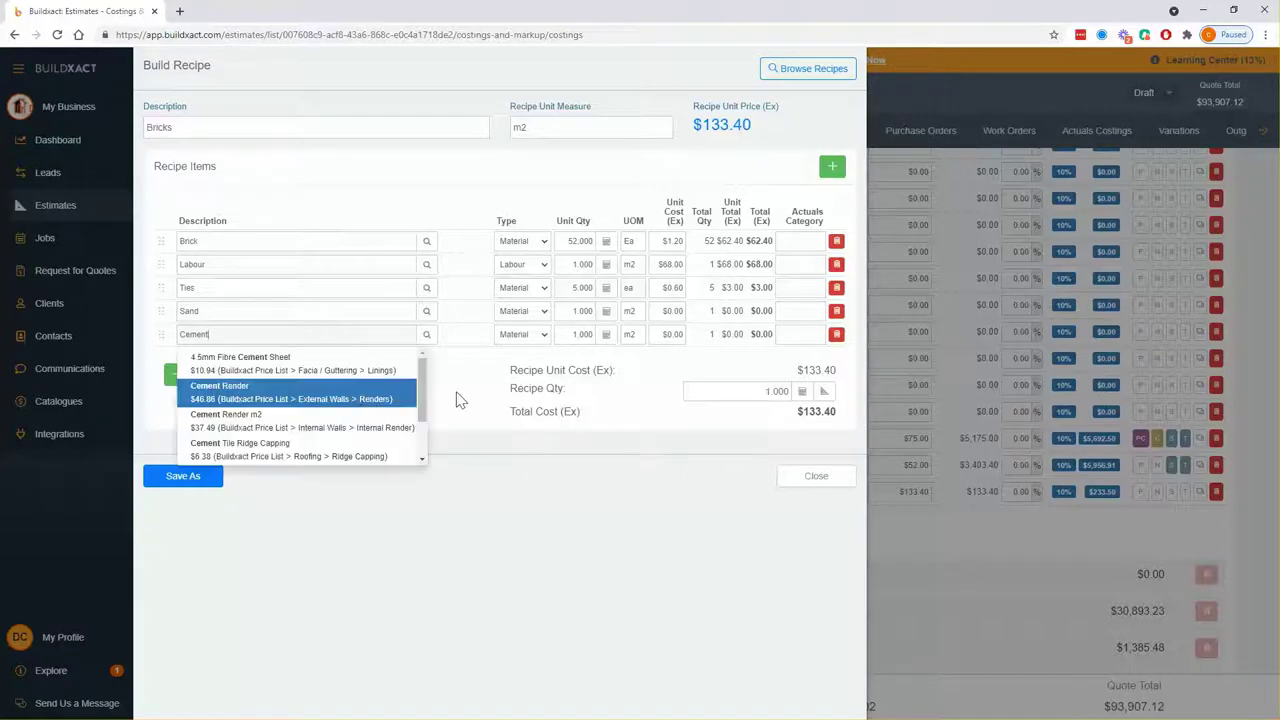
click(457, 397)
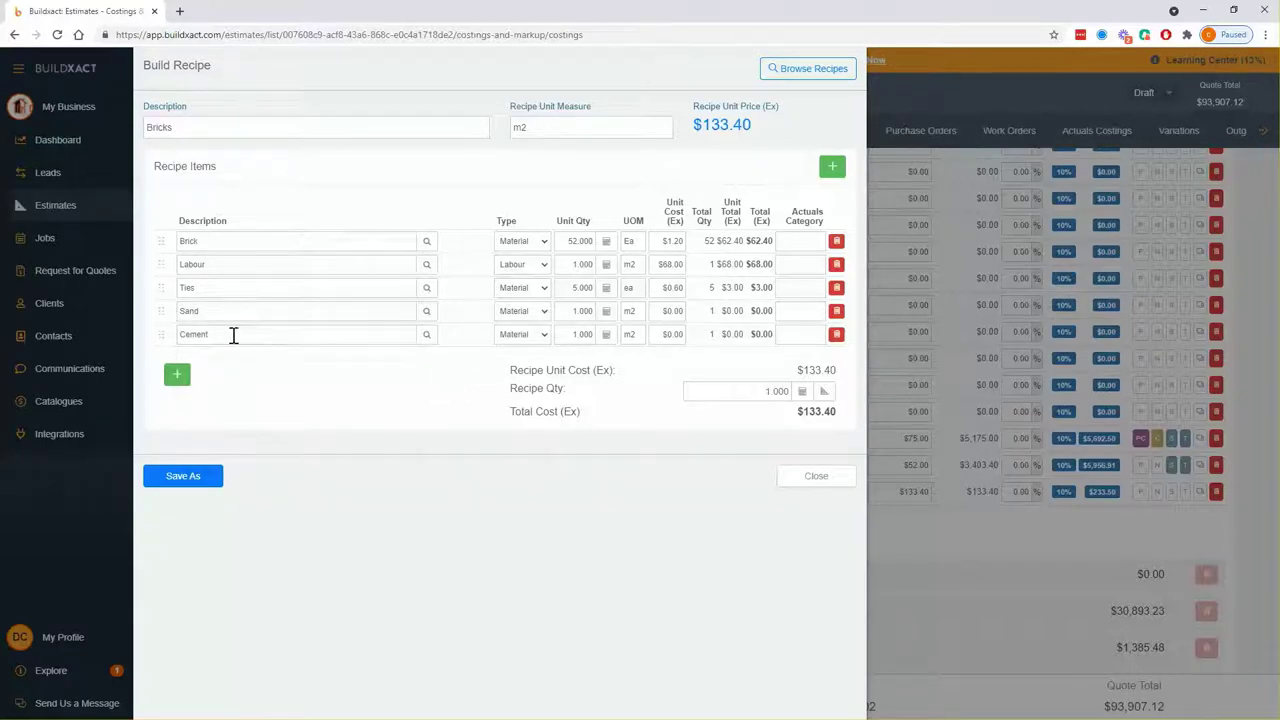
double_click(194, 335)
click(557, 122)
Step: Extend the Sand description to "Sand (20m2 cover)" and set its unit of measure to m3
click(212, 313)
text((20m2 cover)
click(634, 311)
click(646, 336)
Step: Extend the Cement description to "Cement (10m2 cover)" and set its unit of measure to Bag
text(()
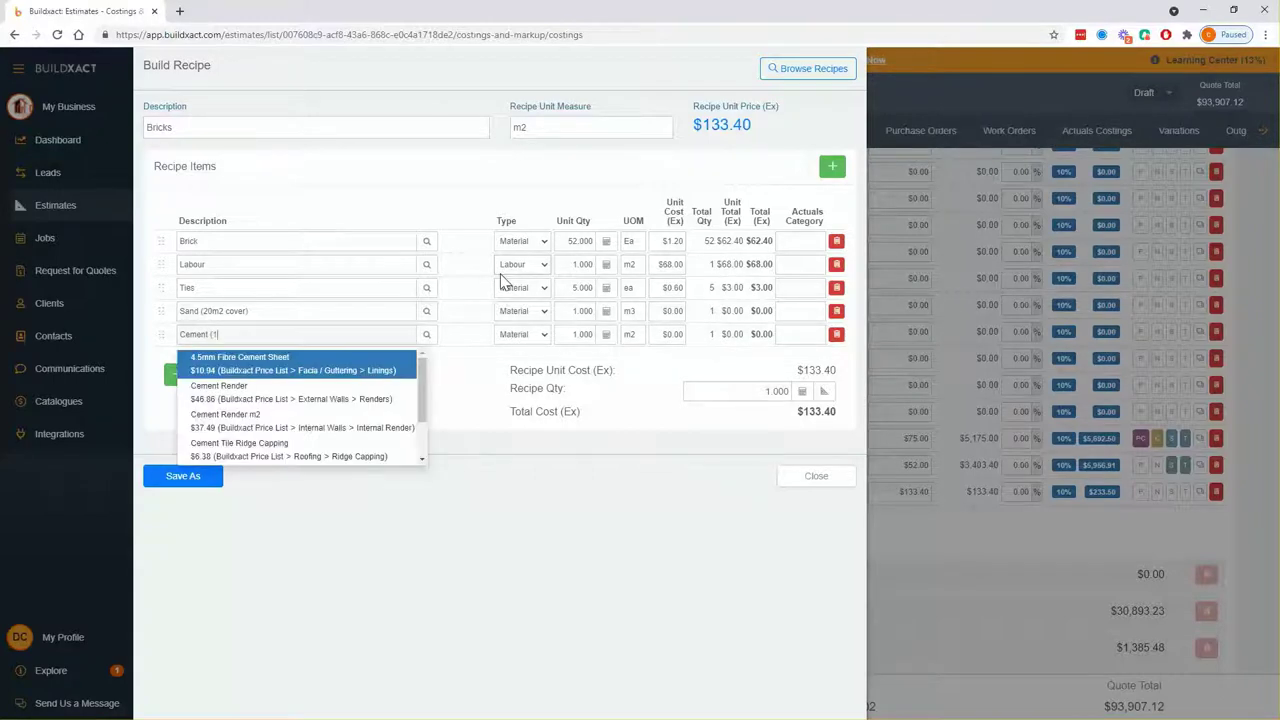
text(10m2 cover)
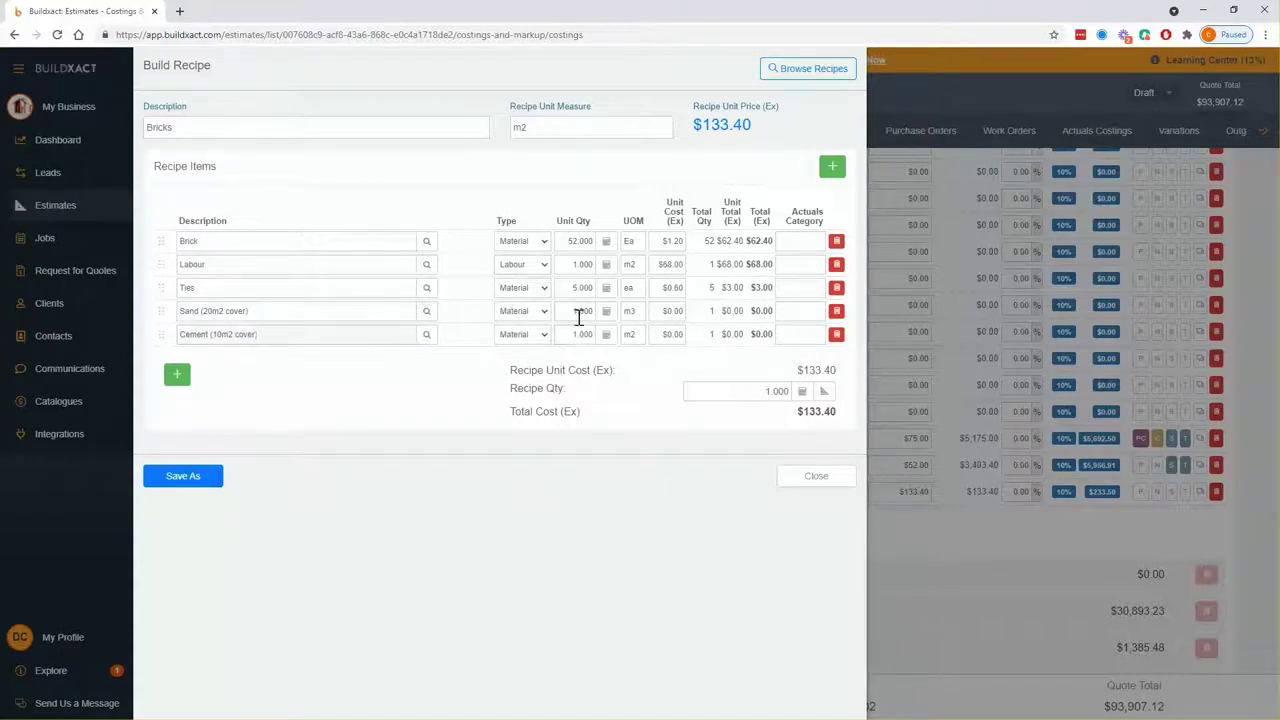
double_click(636, 334)
text(bag)
click(640, 358)
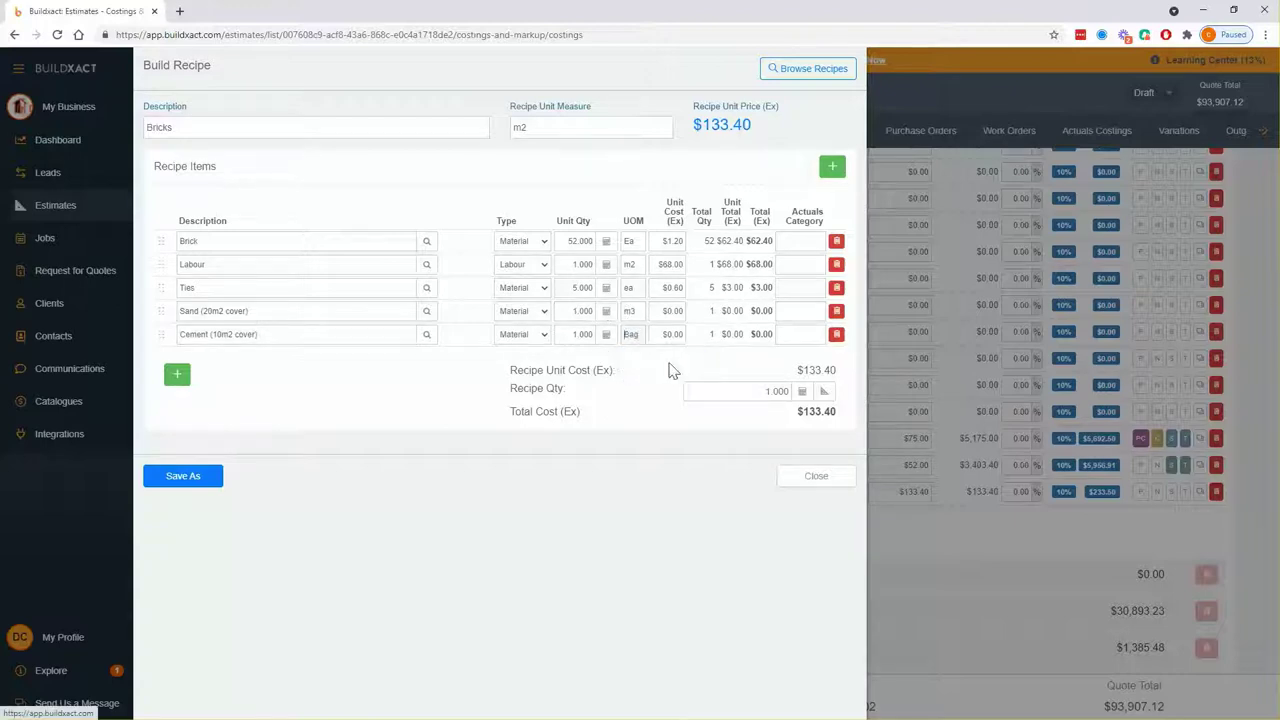
Step: Set the unit cost of the sand to $75 and of the cement to $8
click(672, 312)
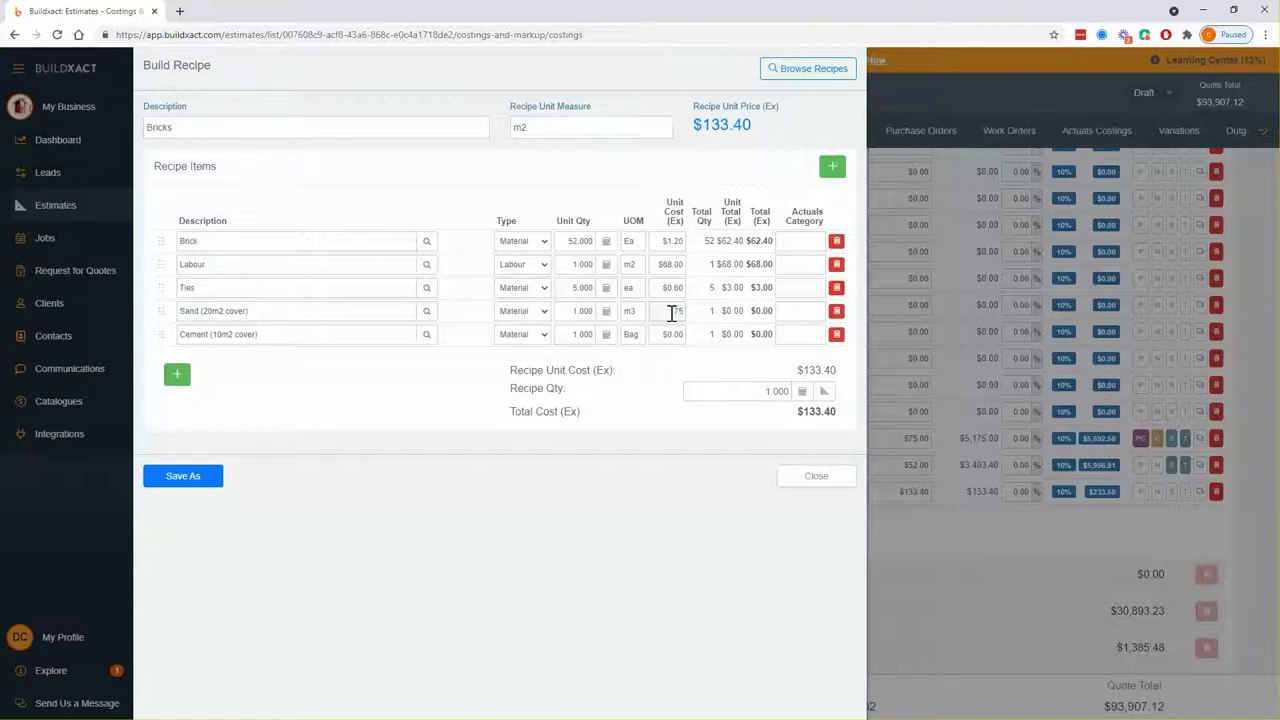
click(680, 334)
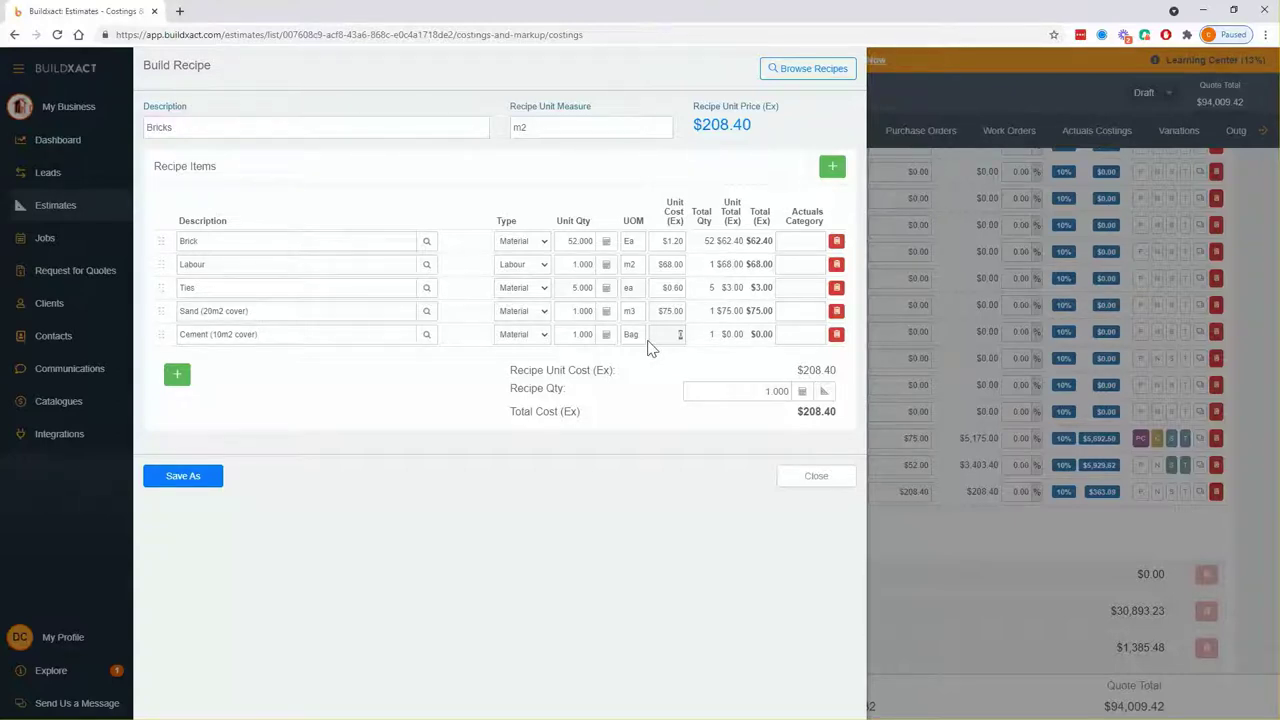
click(655, 367)
Step: Calculate the sand's unit quantity as 1 divided by 20 using the item's calculator
click(585, 311)
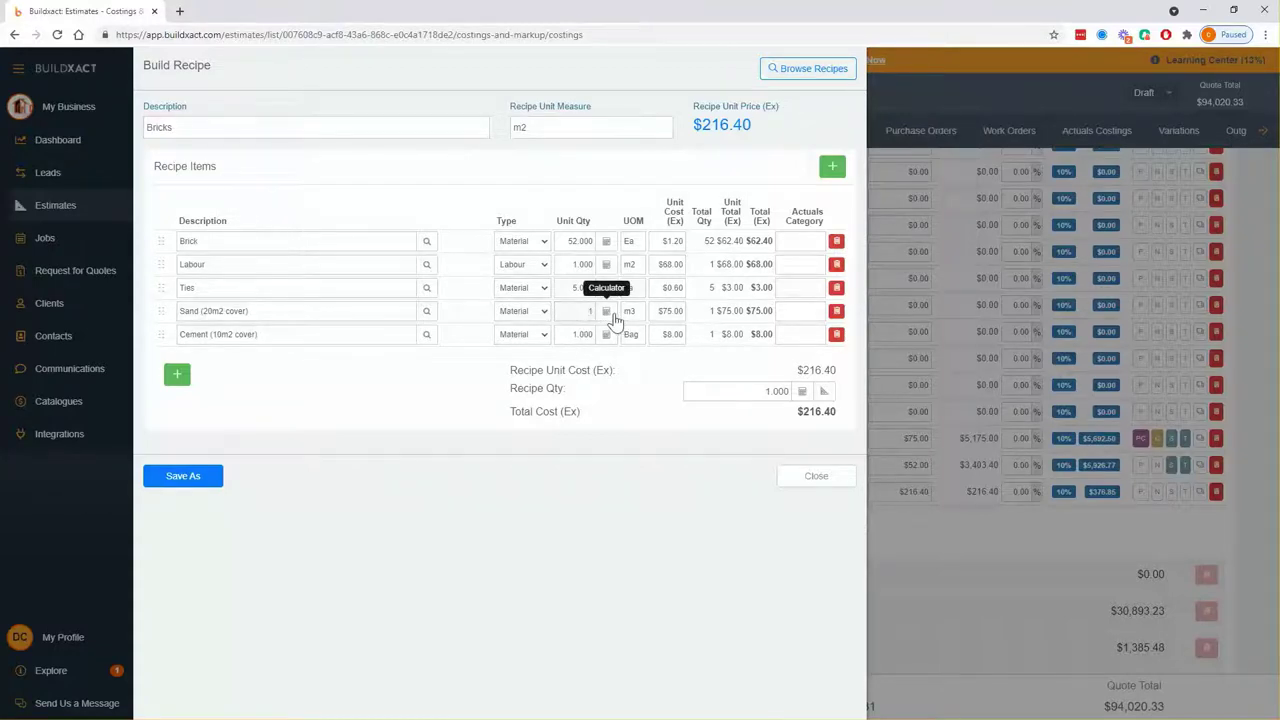
click(607, 311)
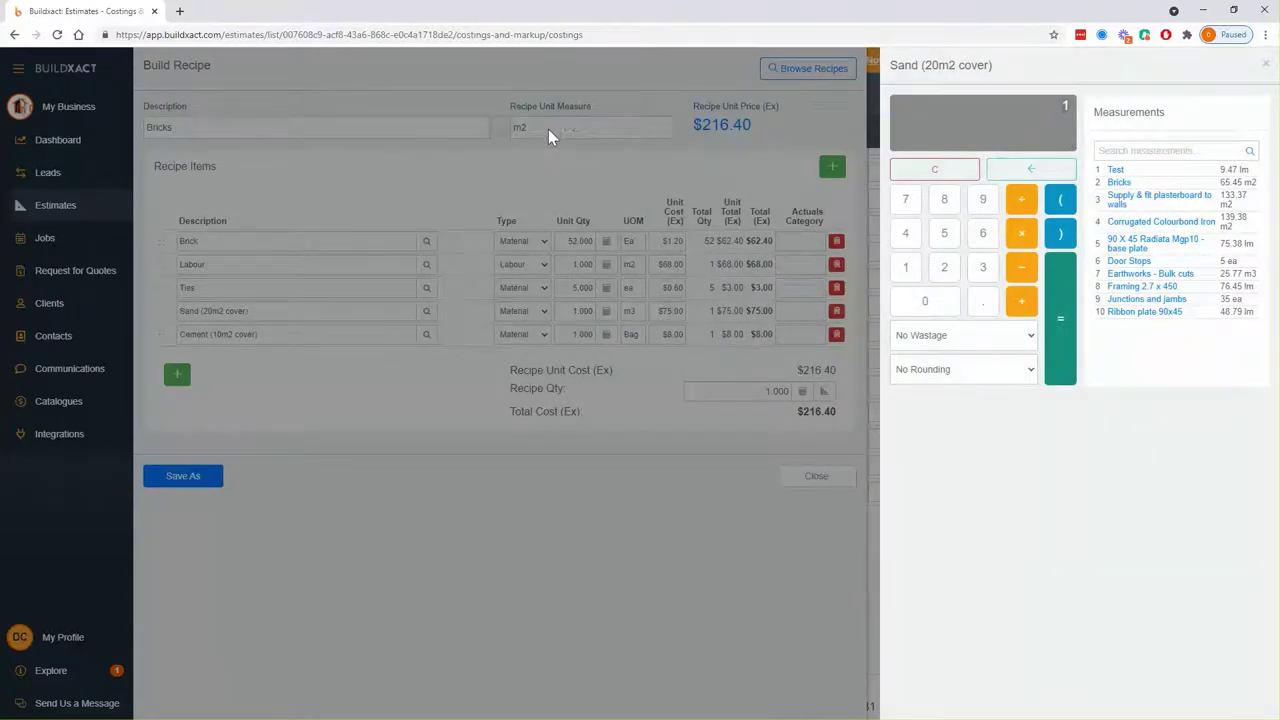
click(1024, 208)
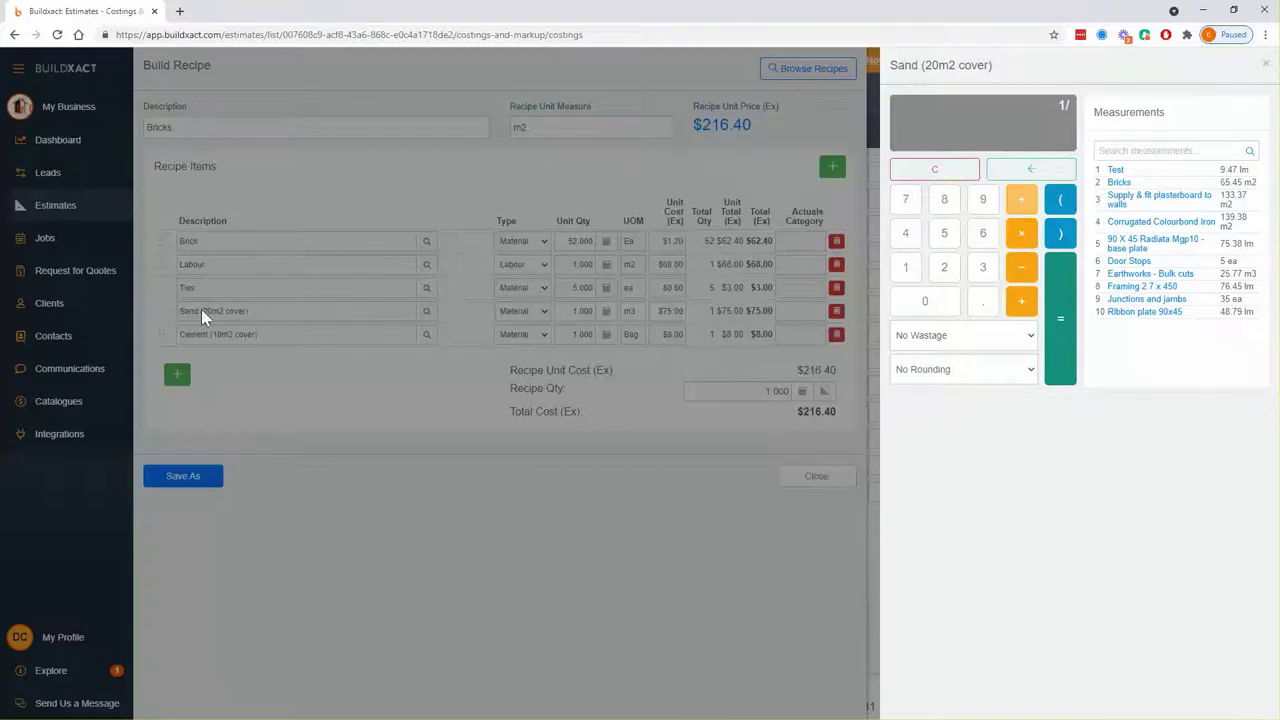
click(944, 267)
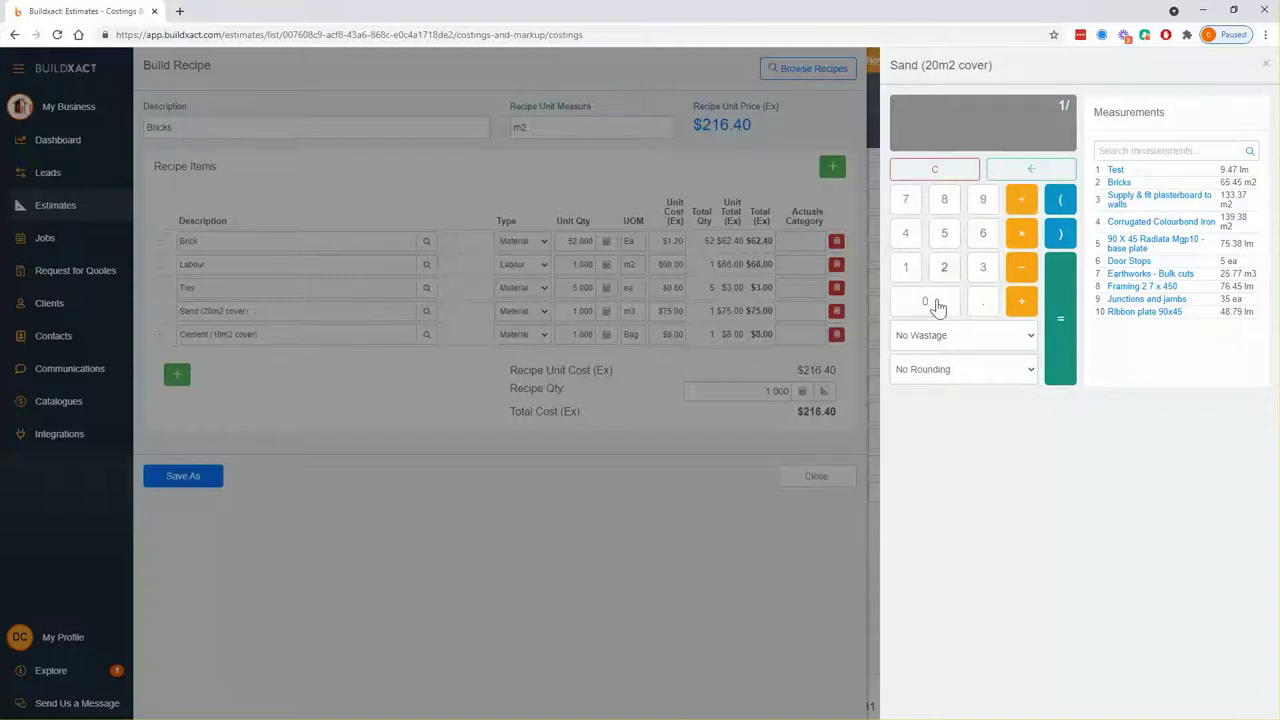
click(926, 302)
click(1053, 356)
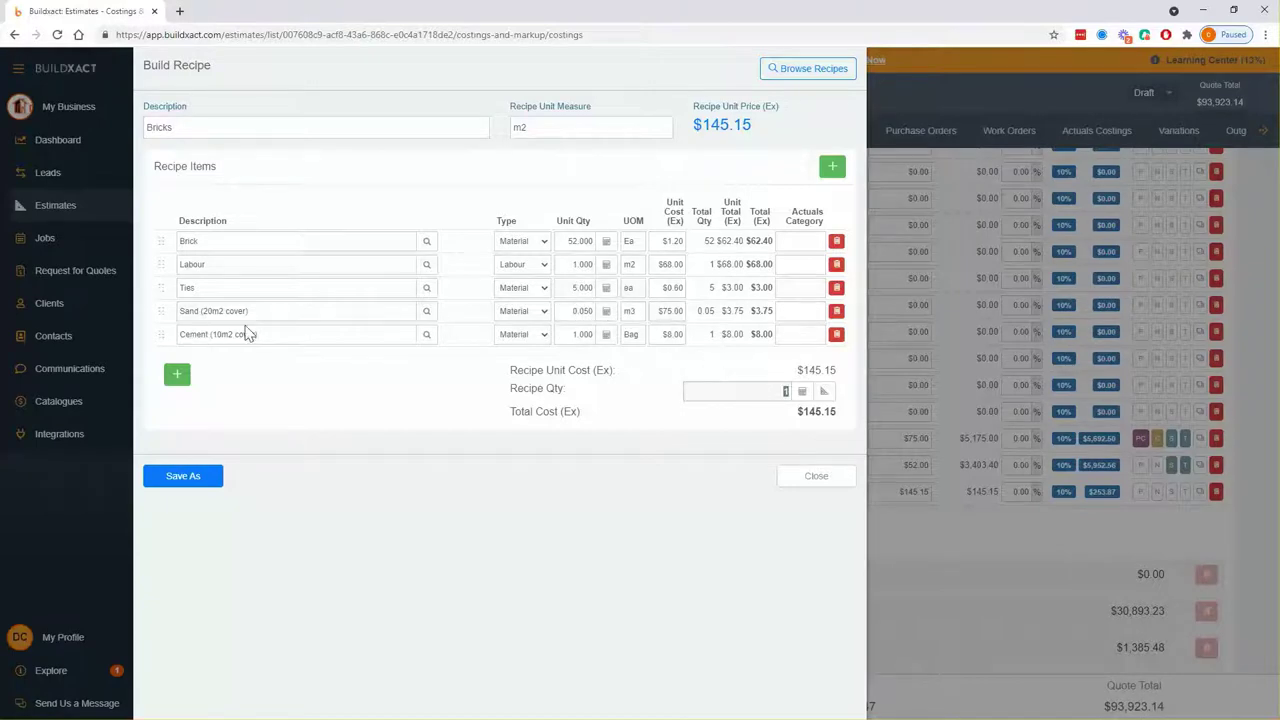
Step: Set the recipe quantity to 20 to match the sand's 20m2 coverage
drag(203, 313, 254, 312)
click(268, 385)
drag(204, 311, 245, 313)
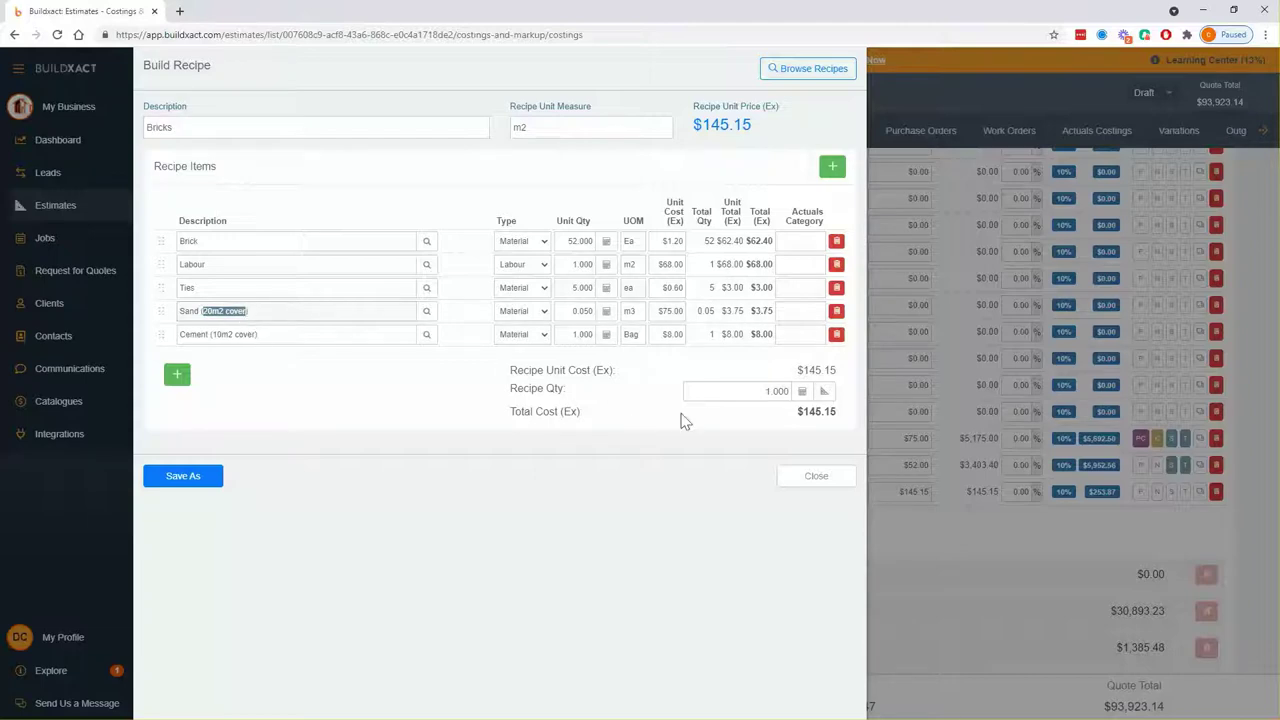
click(708, 390)
text(20)
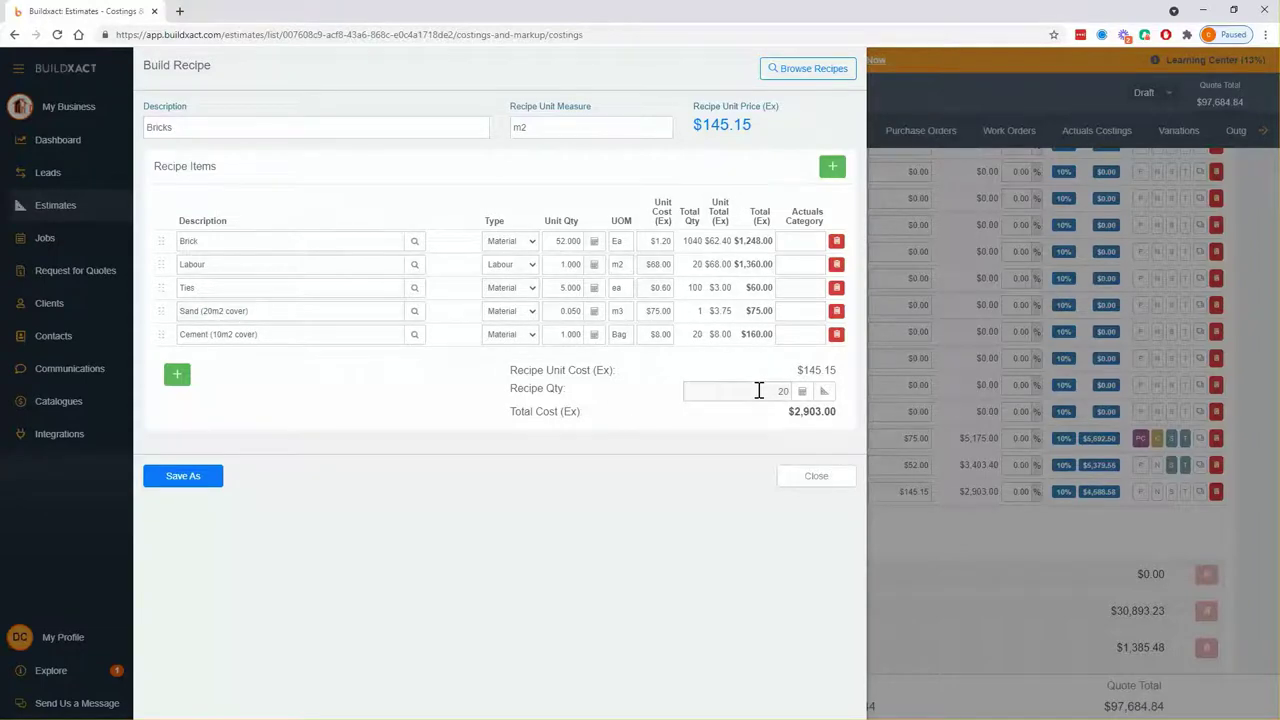
Step: Compare the sand's total quantity with its 20m2 coverage and the recipe quantity
key(ctrl+a)
double_click(700, 311)
click(737, 394)
double_click(210, 311)
click(727, 392)
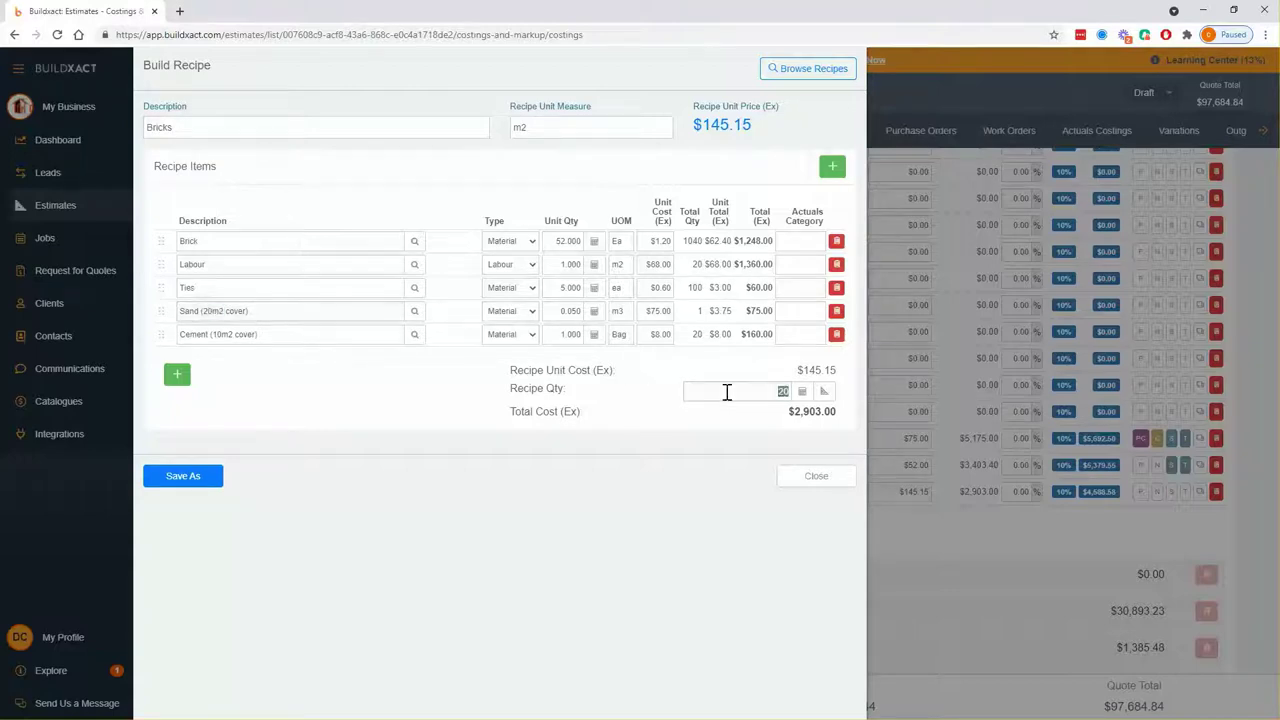
click(703, 311)
Step: Calculate the cement's unit quantity as 1 divided by 10 with its calculator and set the recipe quantity to 10
click(593, 336)
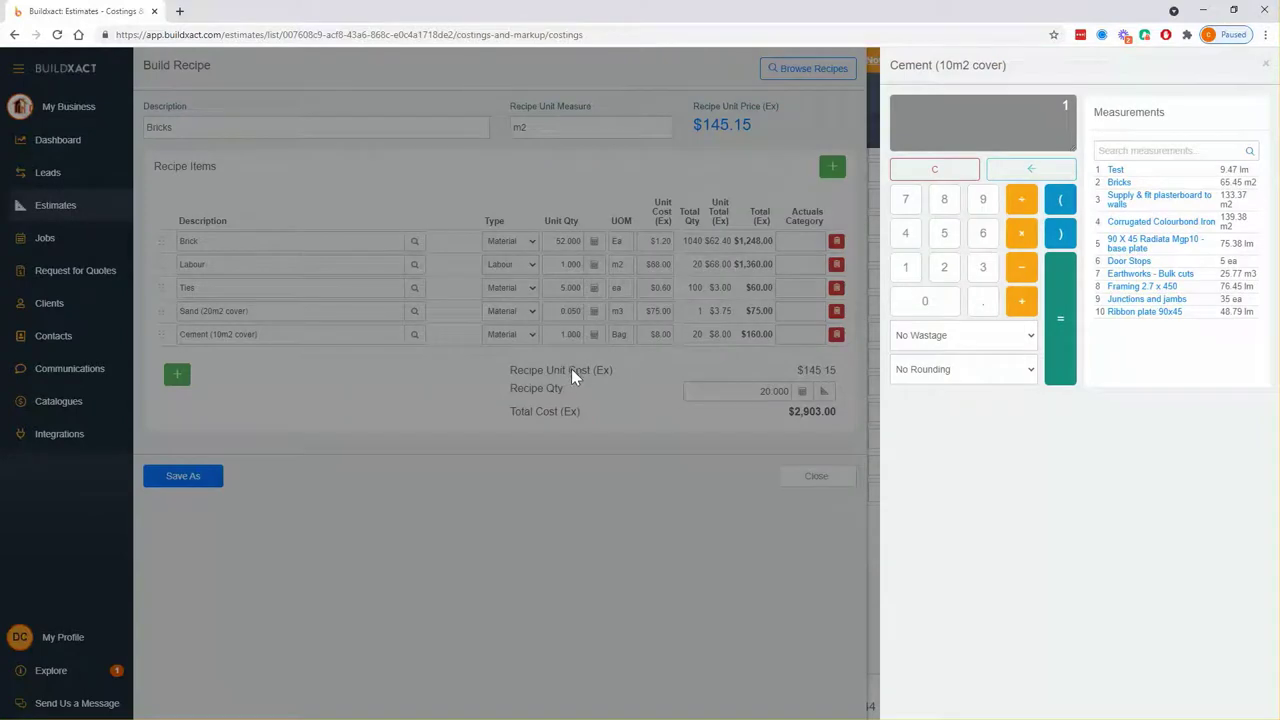
click(1022, 201)
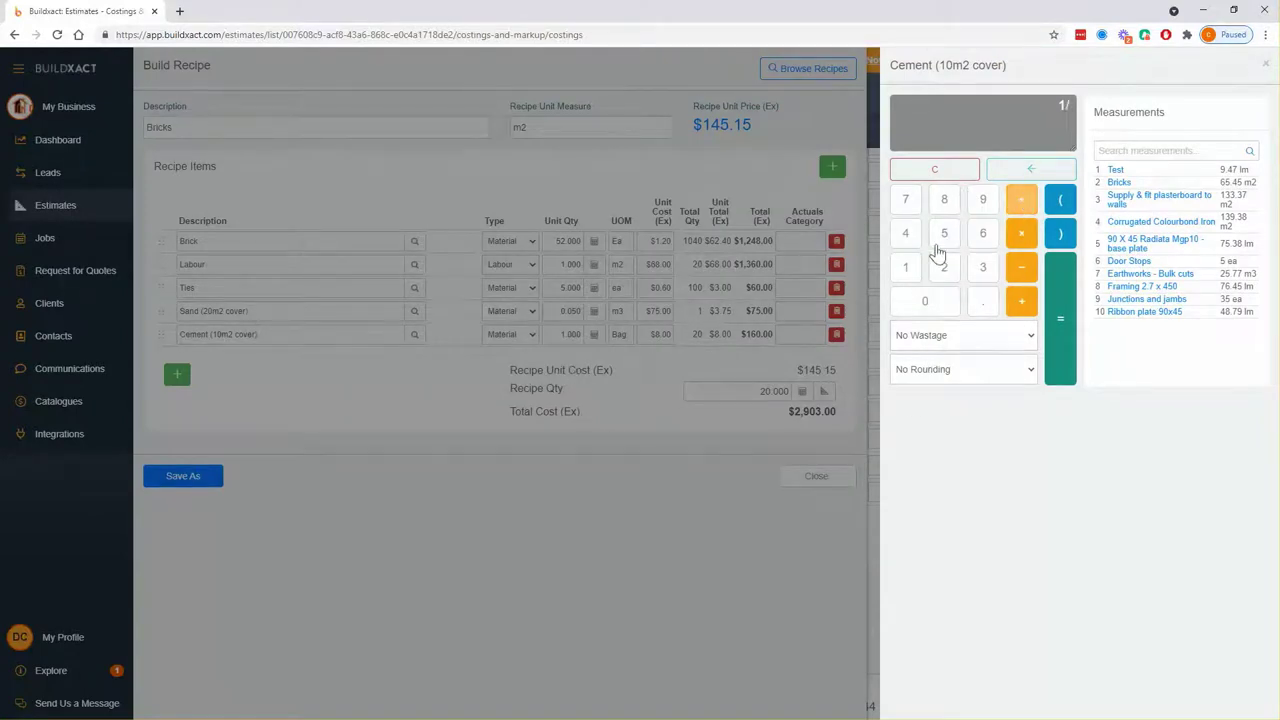
click(913, 280)
click(918, 304)
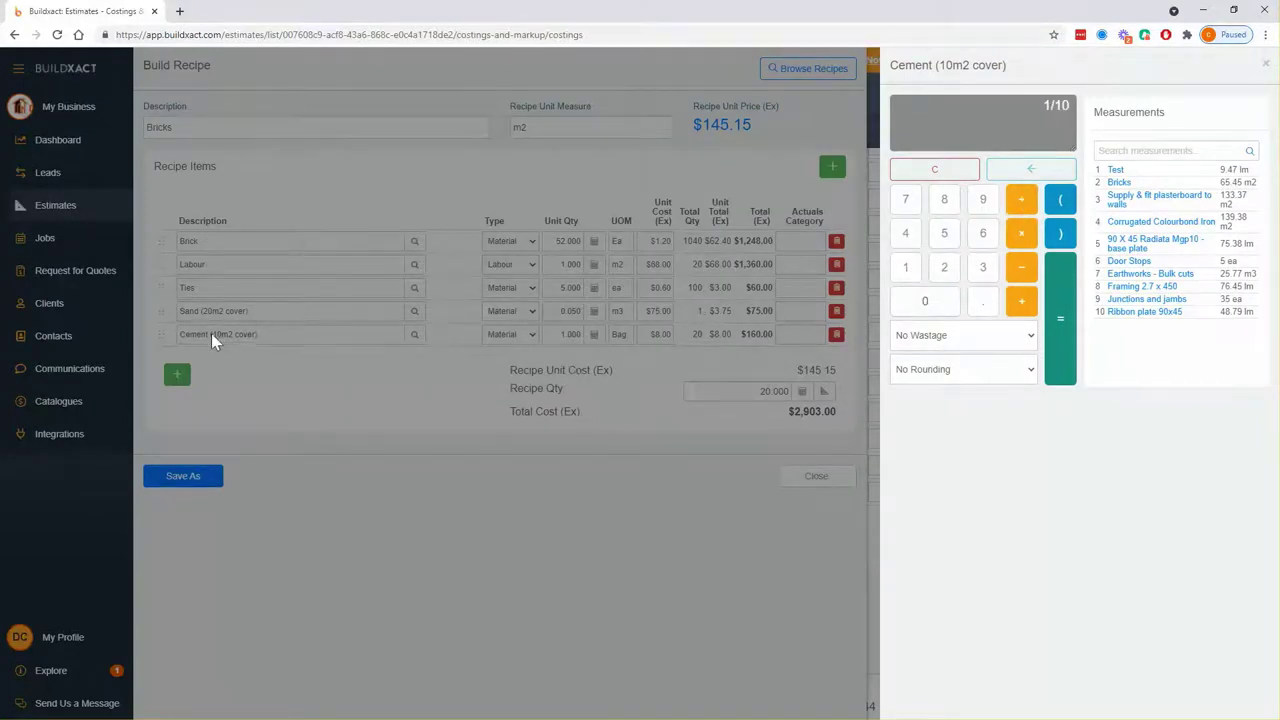
click(1062, 340)
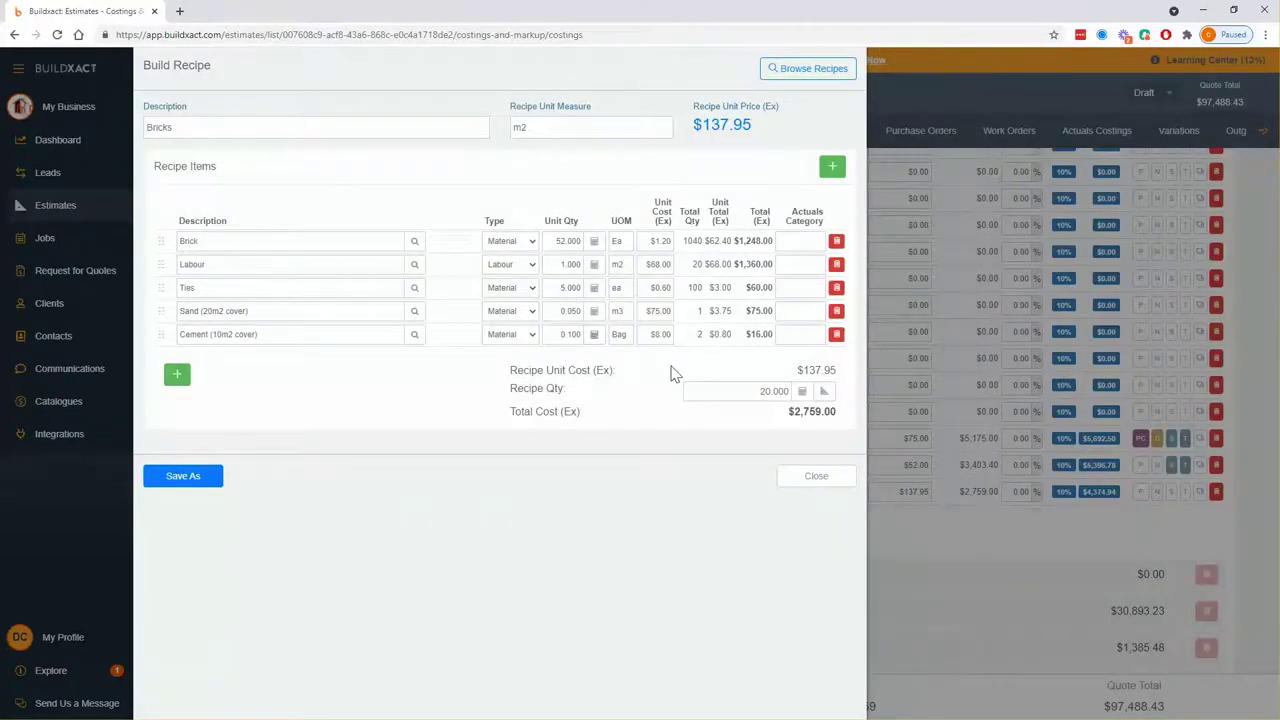
text(10)
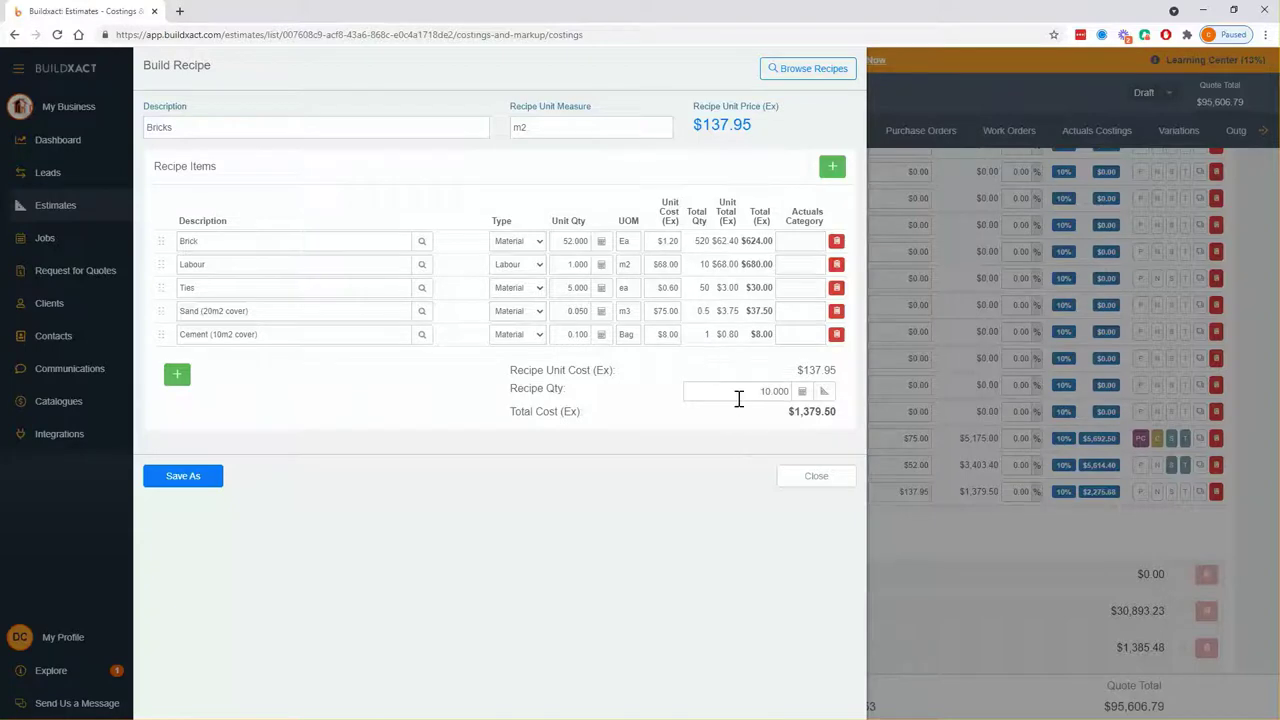
Step: Open the plan take-off for the recipe quantity and switch the drawing to the Elevation plan
click(824, 392)
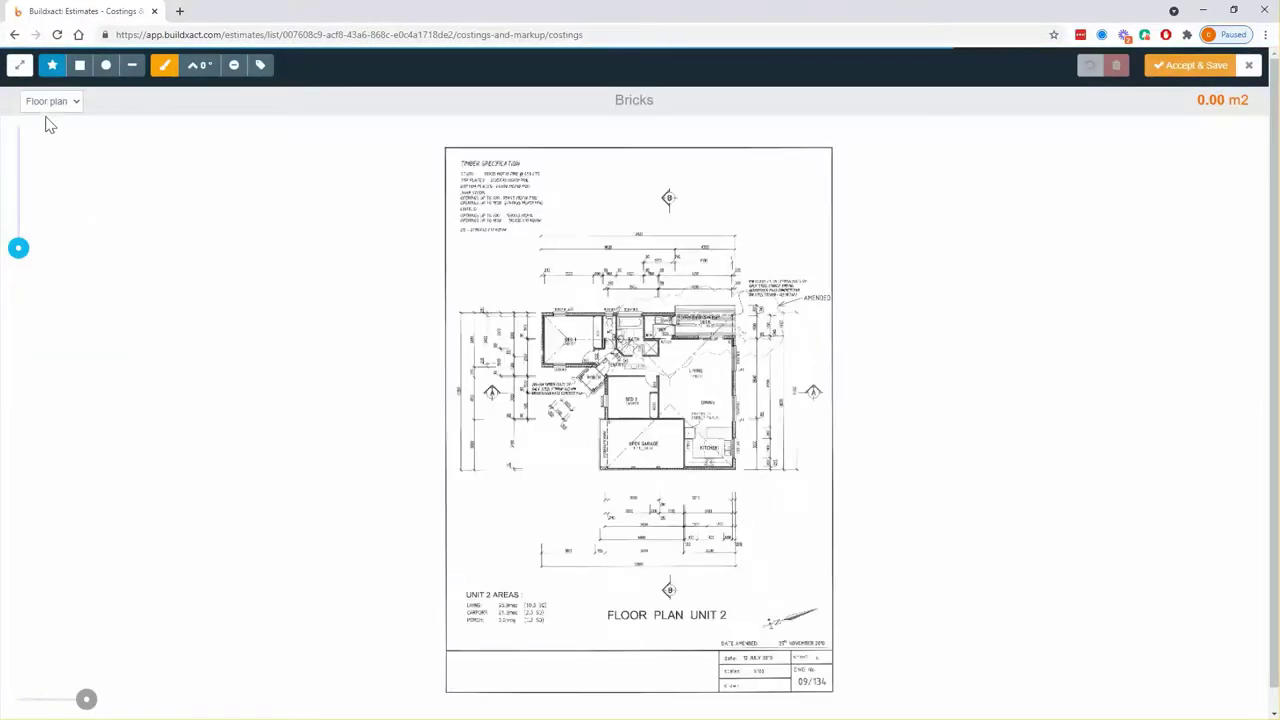
click(52, 101)
click(42, 136)
drag(18, 247, 19, 216)
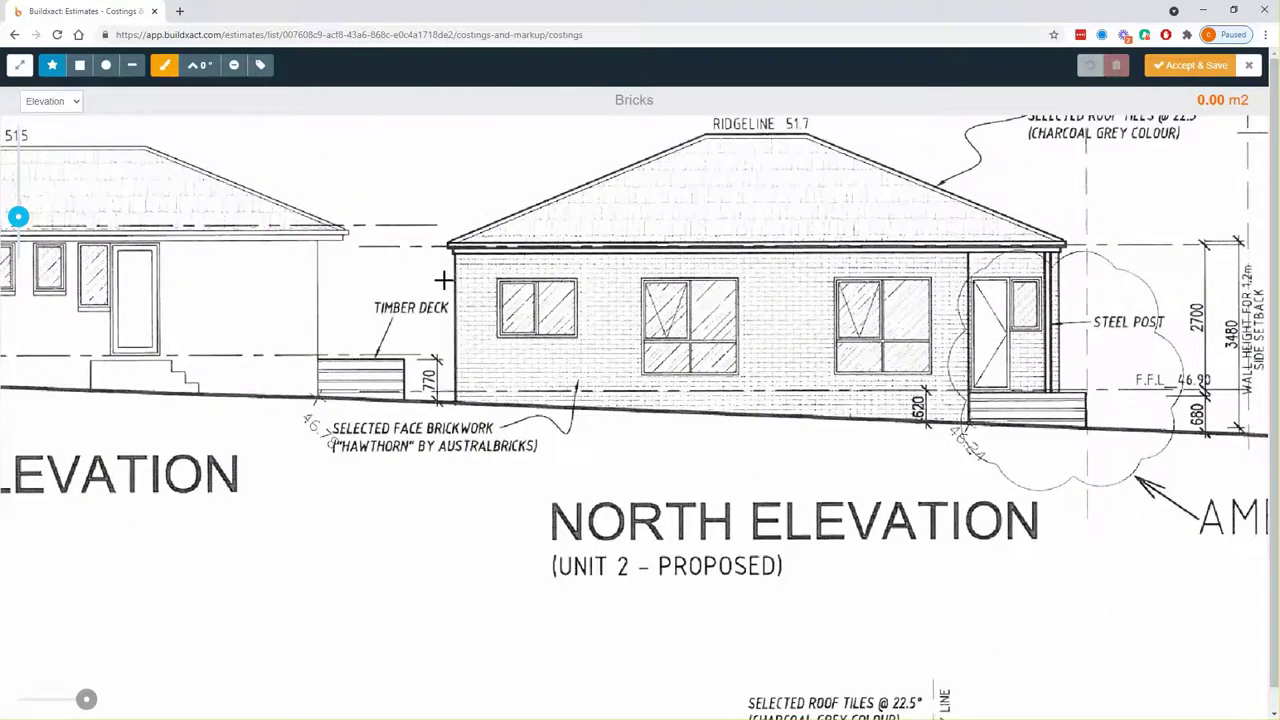
Step: Trace the brick wall of the Unit 2 north elevation as a closed area of about 35 m2
click(453, 252)
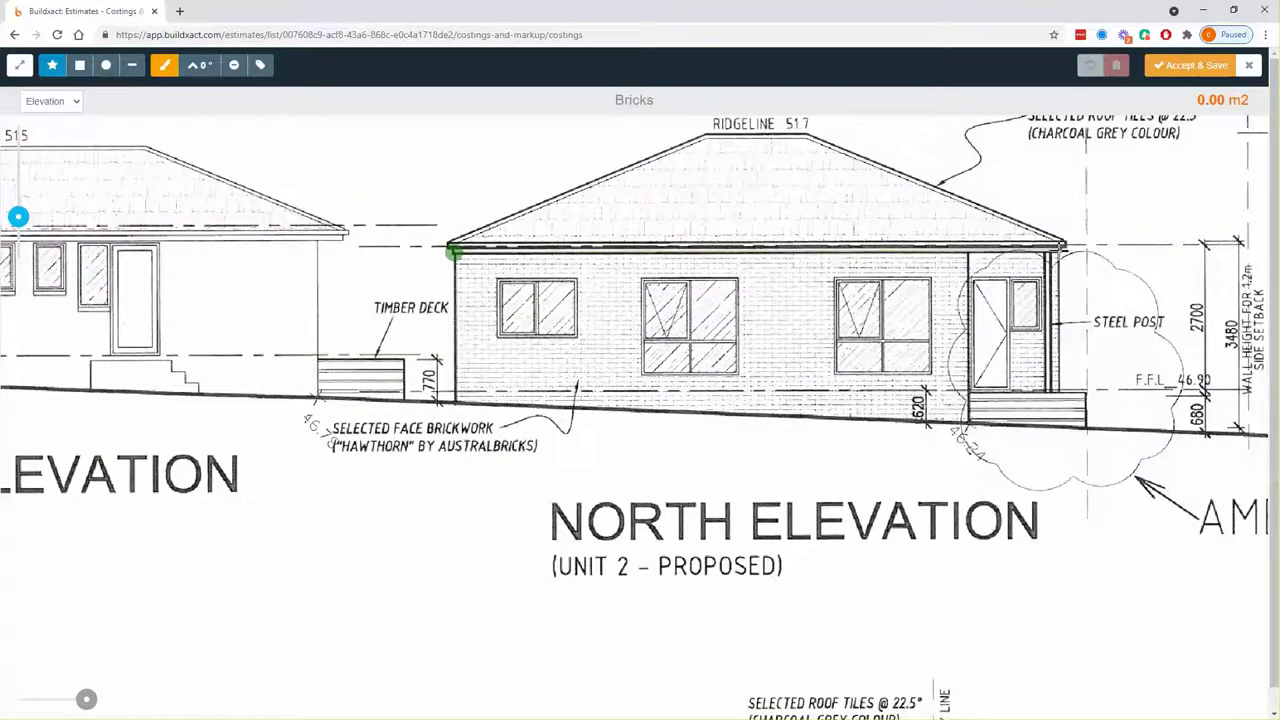
click(1060, 252)
click(1060, 428)
click(655, 432)
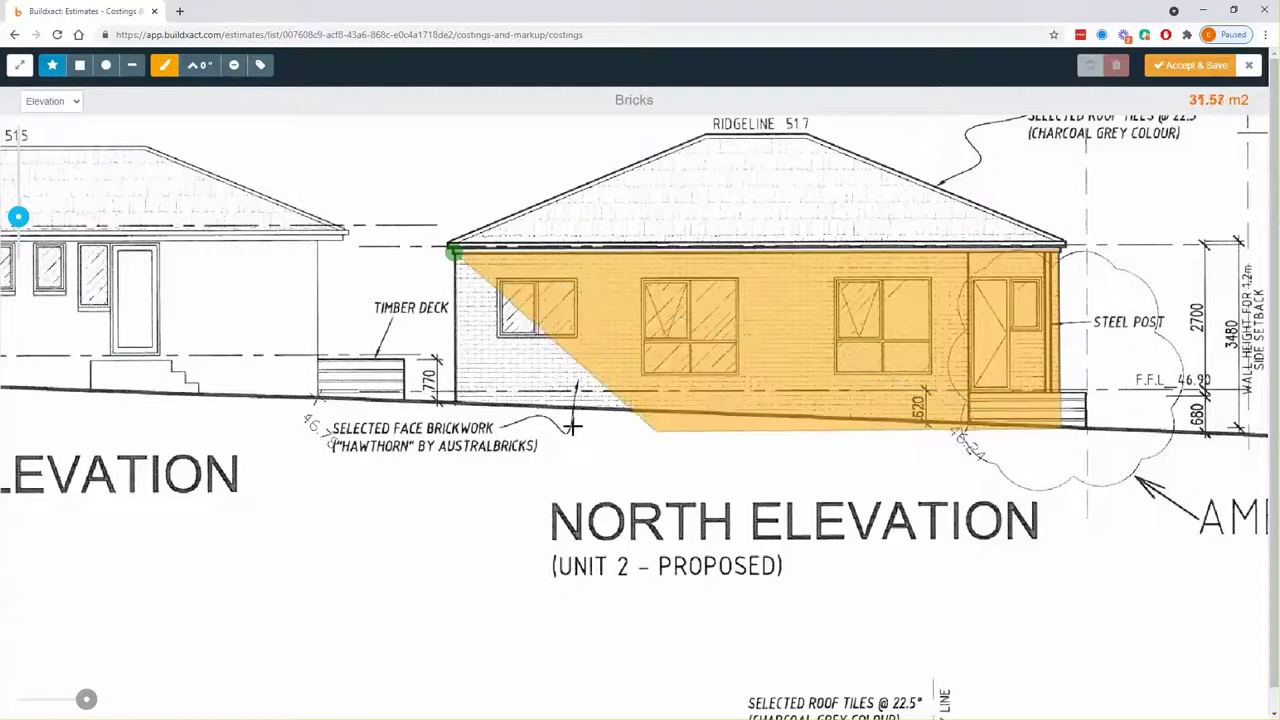
click(456, 403)
click(453, 252)
Step: Trace the brick wall of the east elevation as a second closed area of about 43 m2
mouse_move(543, 629)
mouse_down()
mouse_move(674, 468)
mouse_move(759, 233)
mouse_up()
click(332, 503)
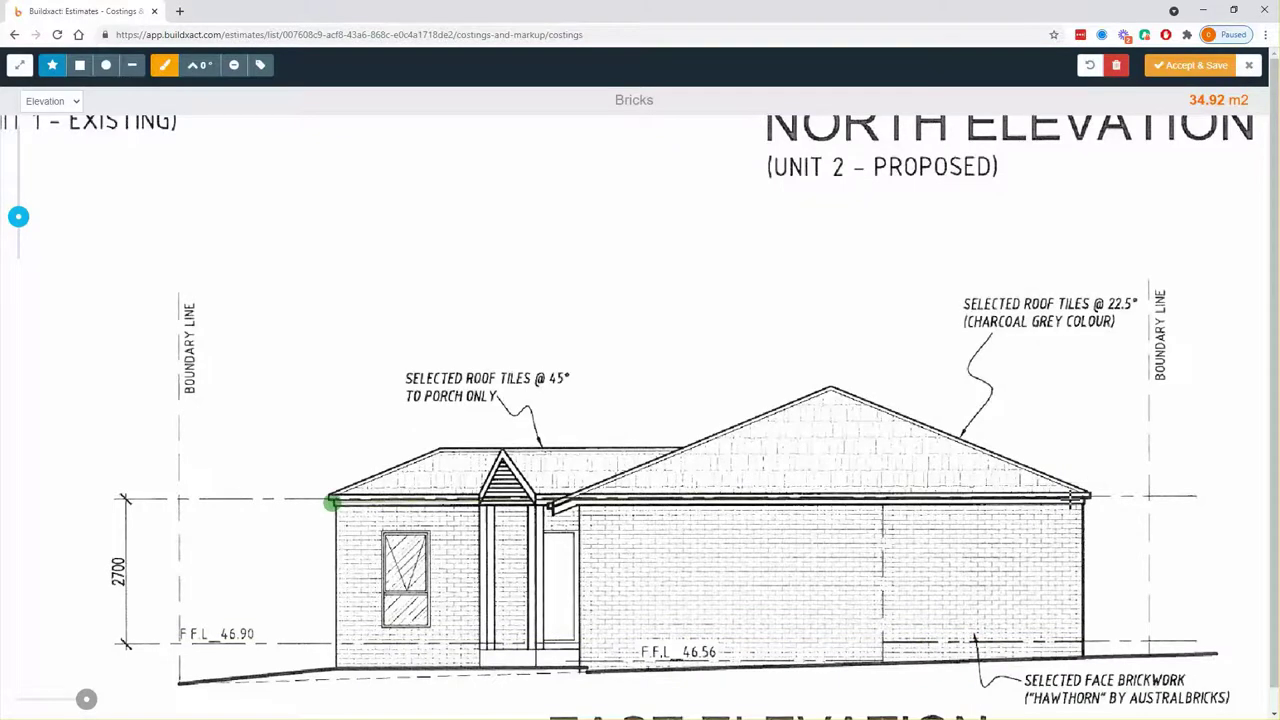
click(1084, 496)
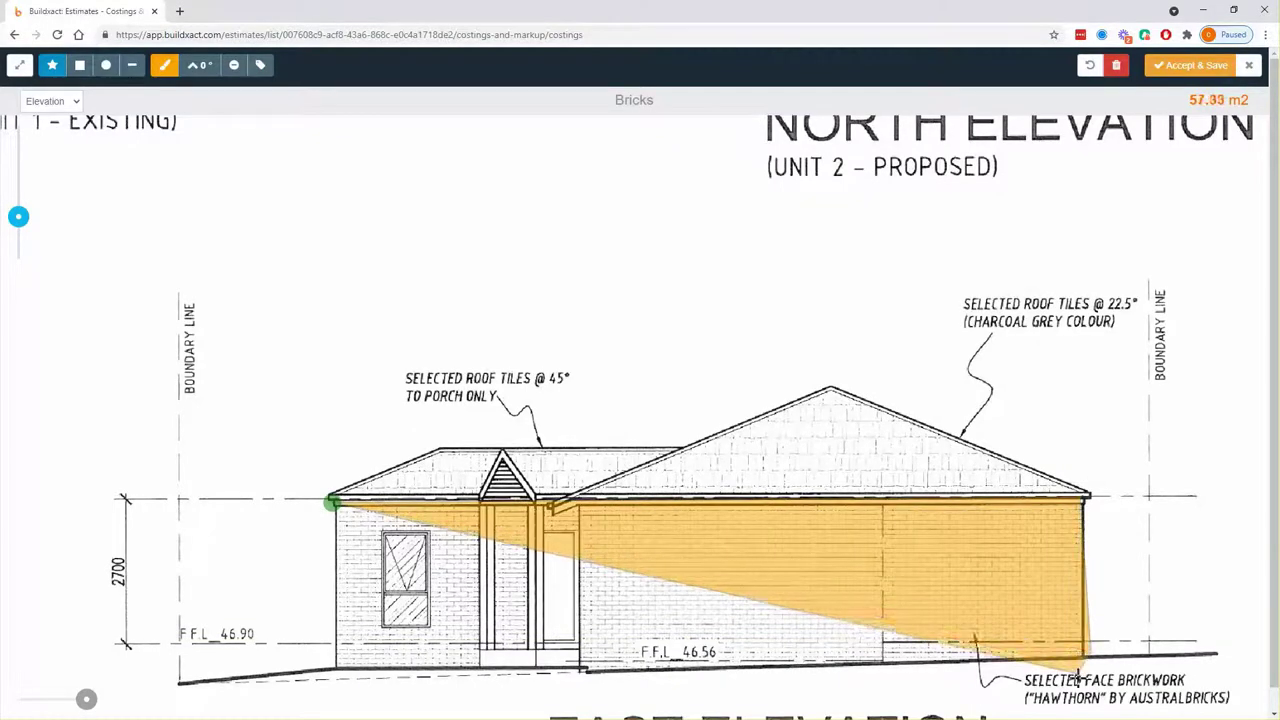
click(1083, 659)
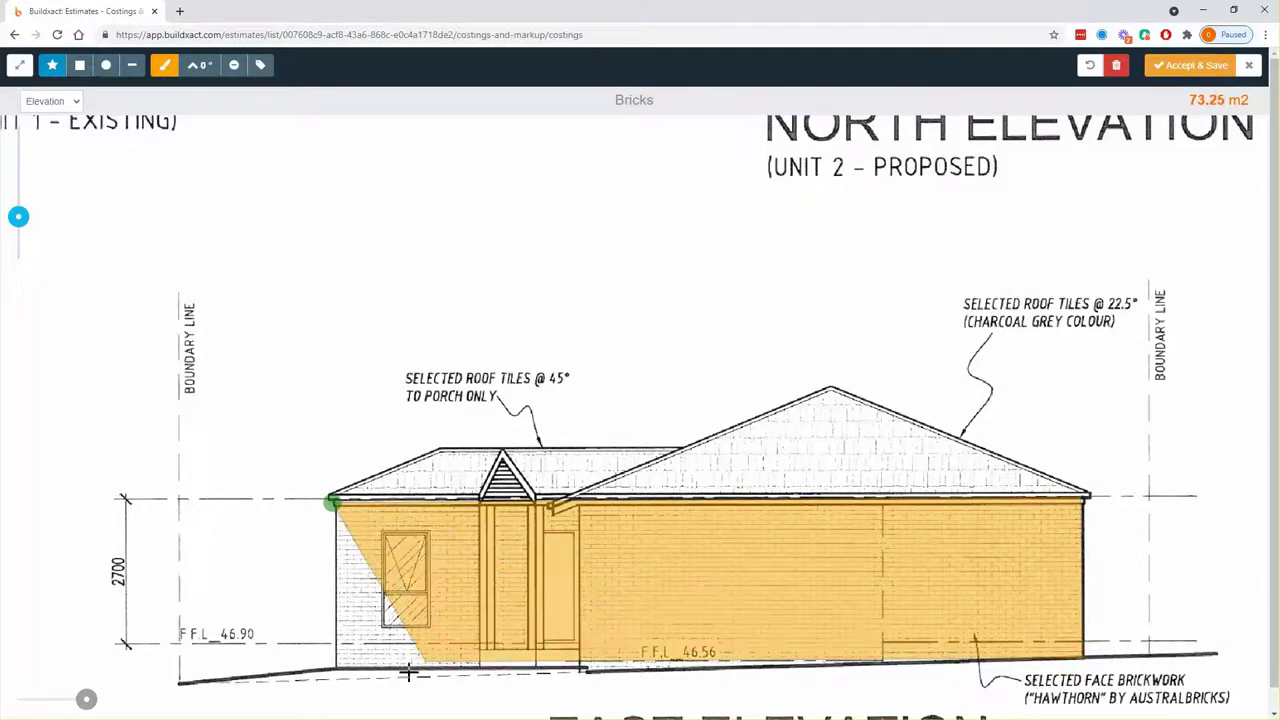
click(332, 666)
click(332, 501)
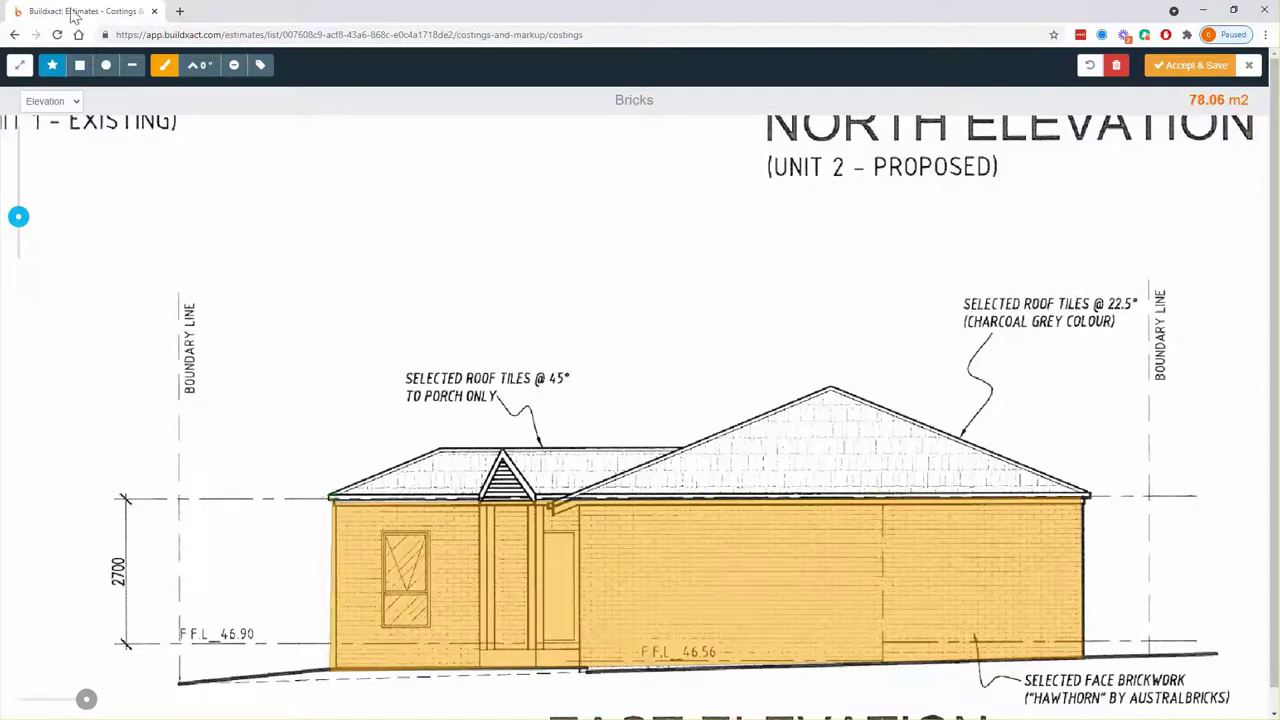
Step: Deduct the east elevation's window and door from the brick area using subtracting rectangles
click(234, 65)
click(80, 65)
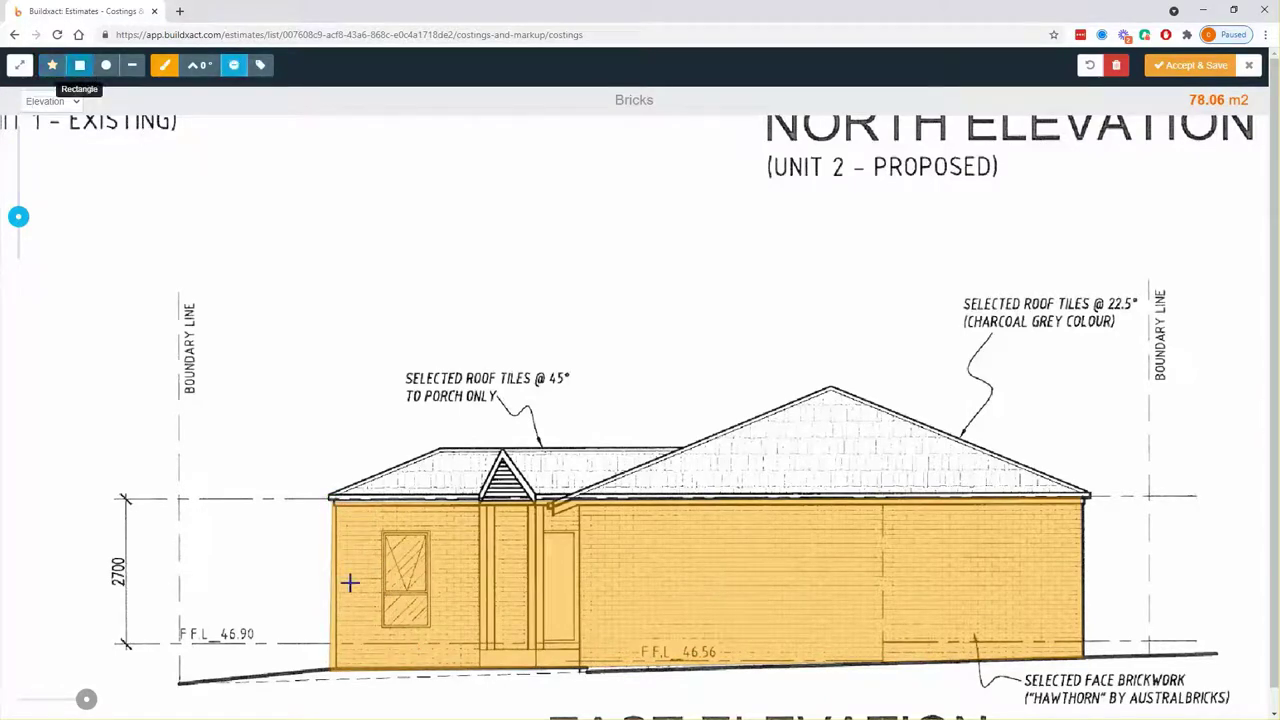
drag(381, 532, 429, 629)
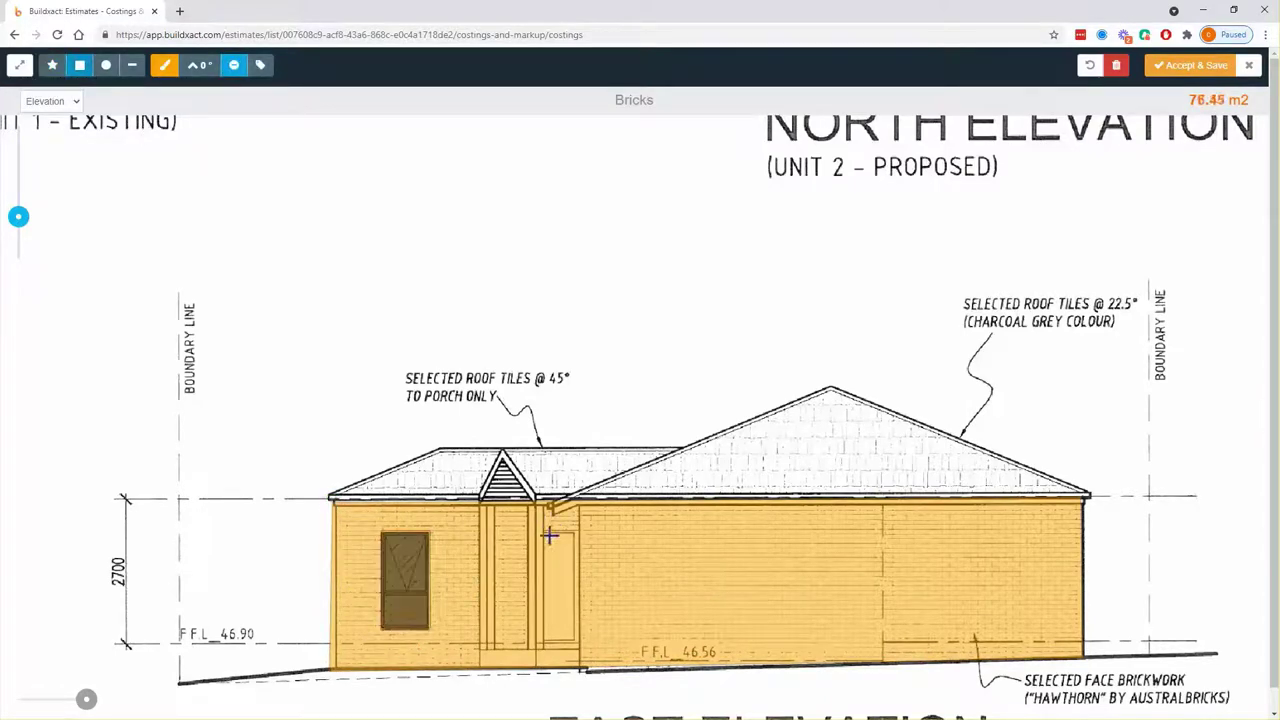
drag(549, 536, 602, 658)
Step: Deduct the north elevation's three windows, door and sidelight with rectangles, and save the take-off to the recipe quantity
mouse_move(714, 437)
mouse_down()
mouse_move(711, 531)
mouse_move(693, 567)
mouse_up()
mouse_move(494, 352)
mouse_down()
mouse_move(571, 429)
mouse_move(575, 410)
mouse_up()
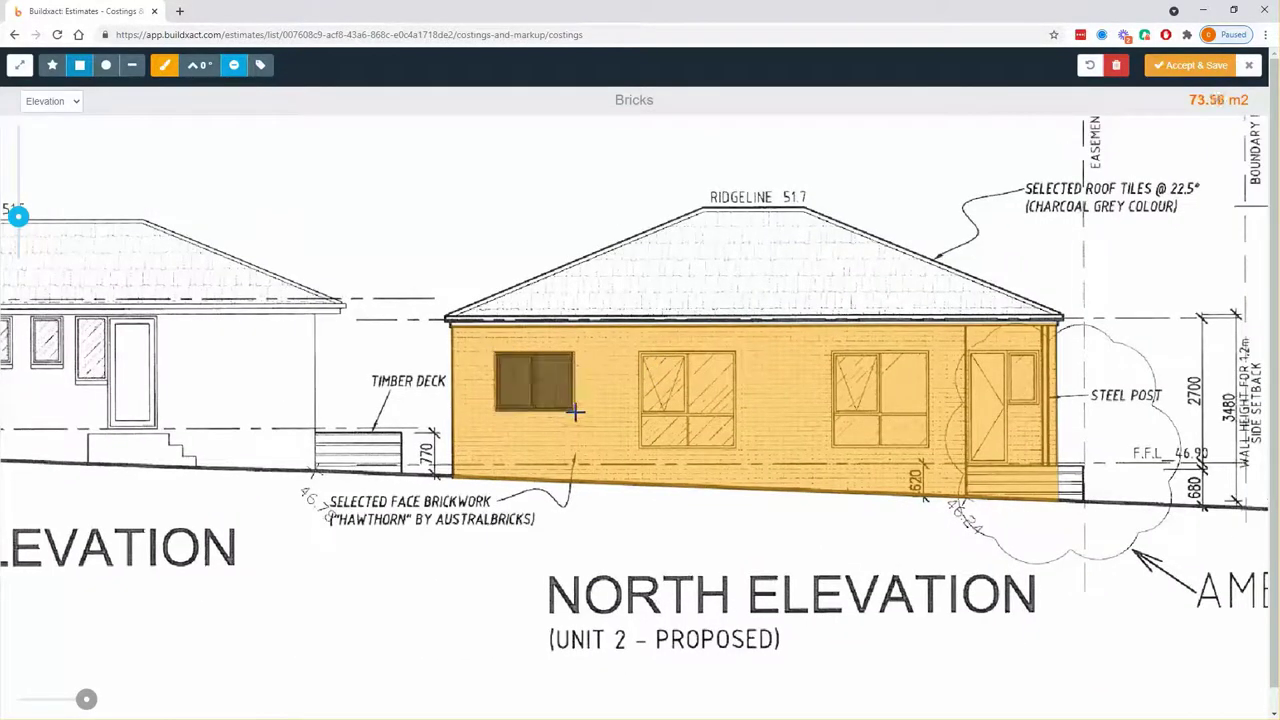
drag(638, 352, 737, 448)
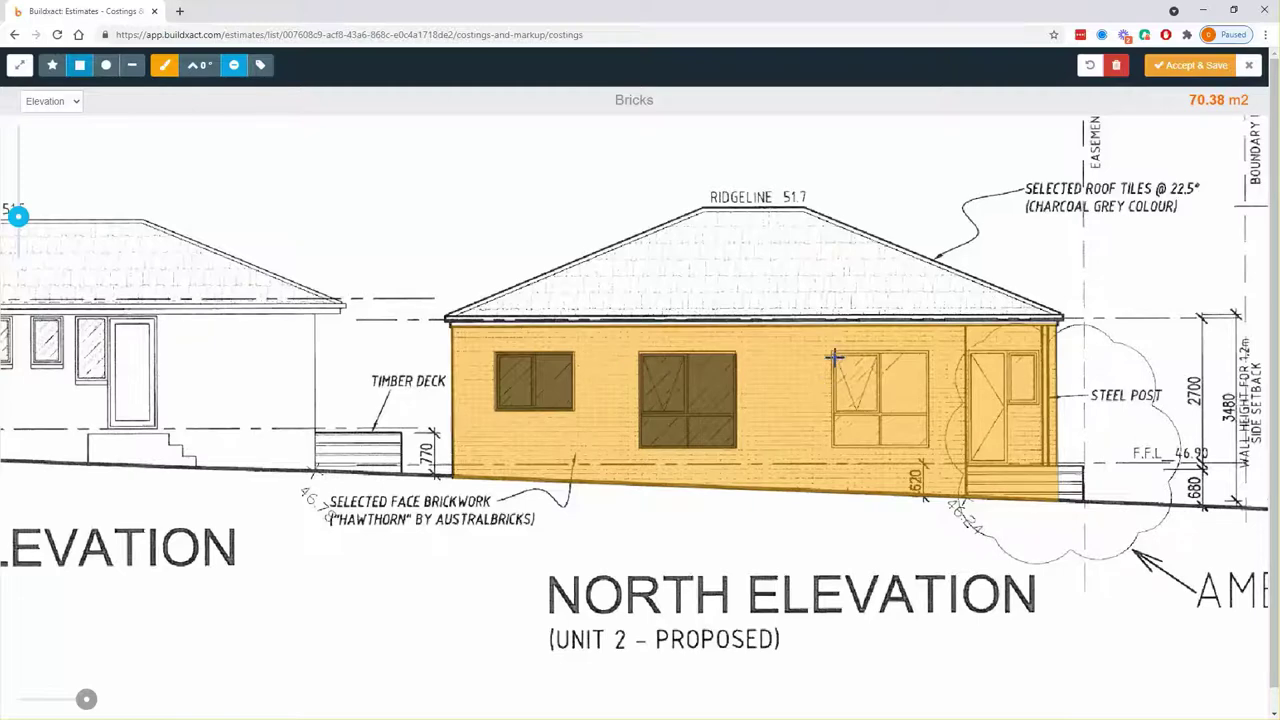
mouse_move(834, 357)
mouse_down()
mouse_move(914, 414)
mouse_move(940, 452)
mouse_move(930, 447)
mouse_up()
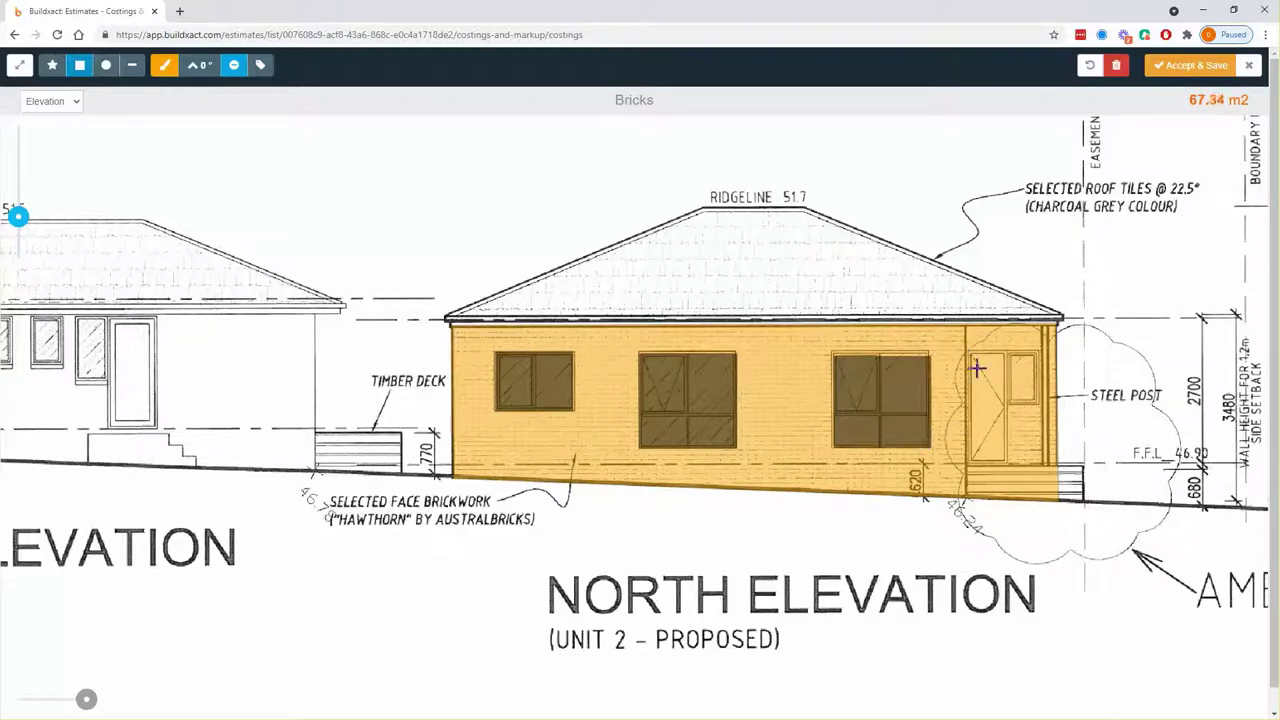
drag(968, 354, 1005, 466)
drag(1008, 352, 1036, 405)
click(1187, 75)
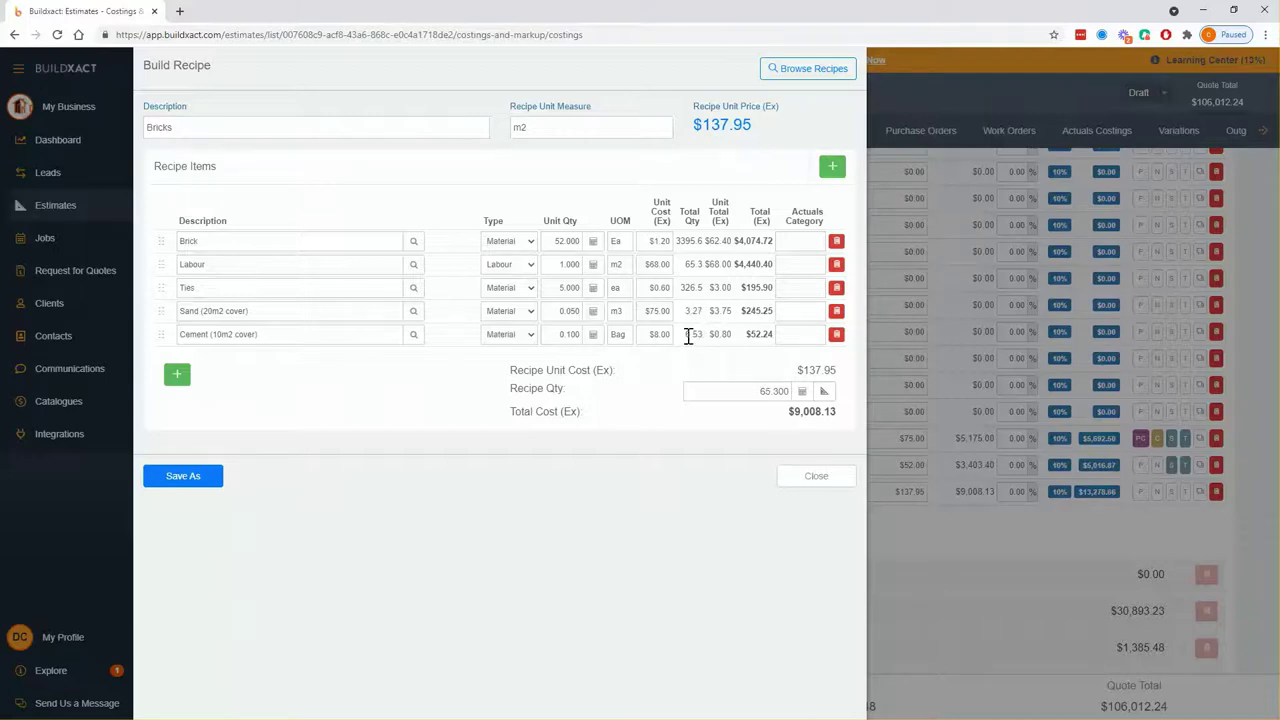
Step: Close the recipe and add 5% wastage to the quantity of the Bricks recipe line 9.26
click(795, 477)
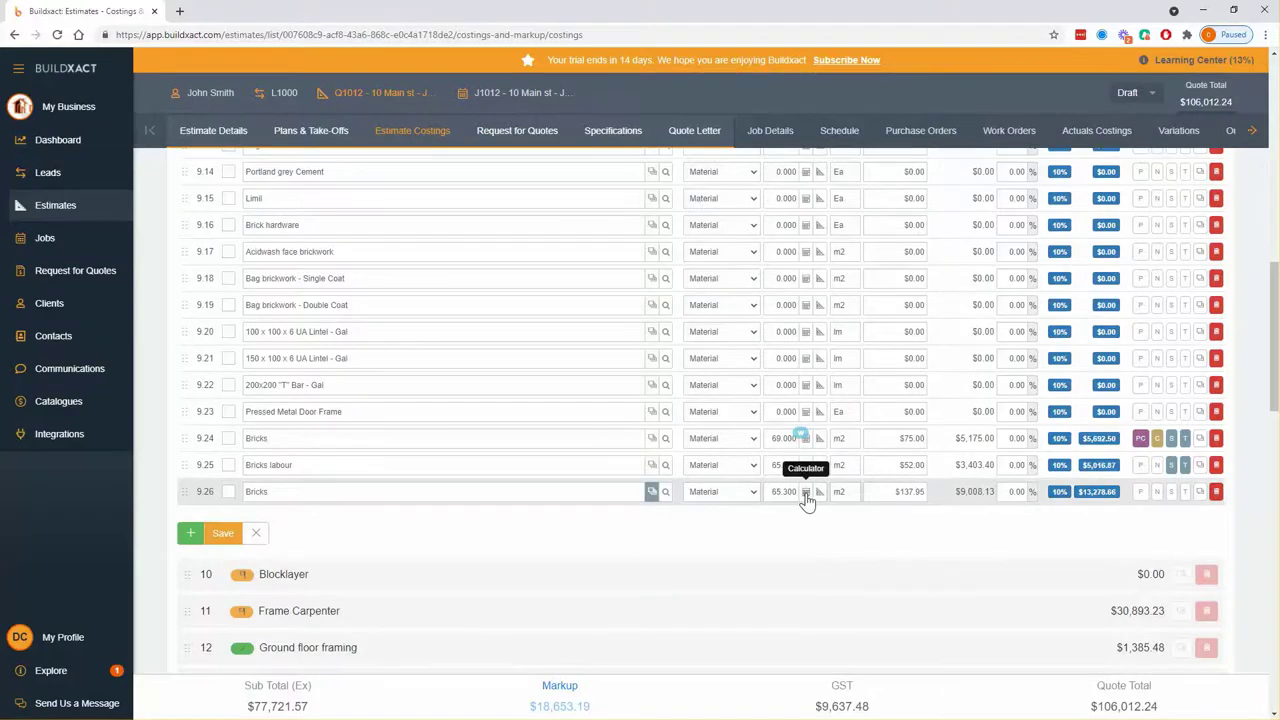
click(806, 492)
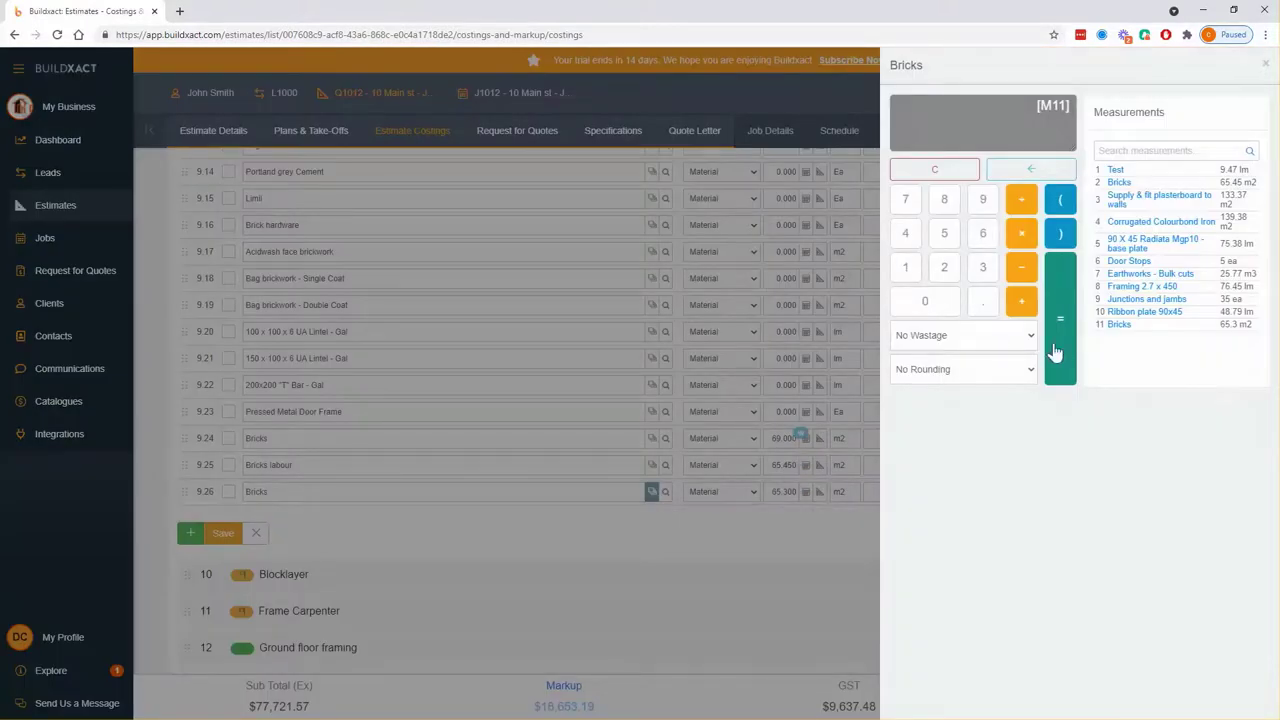
click(988, 337)
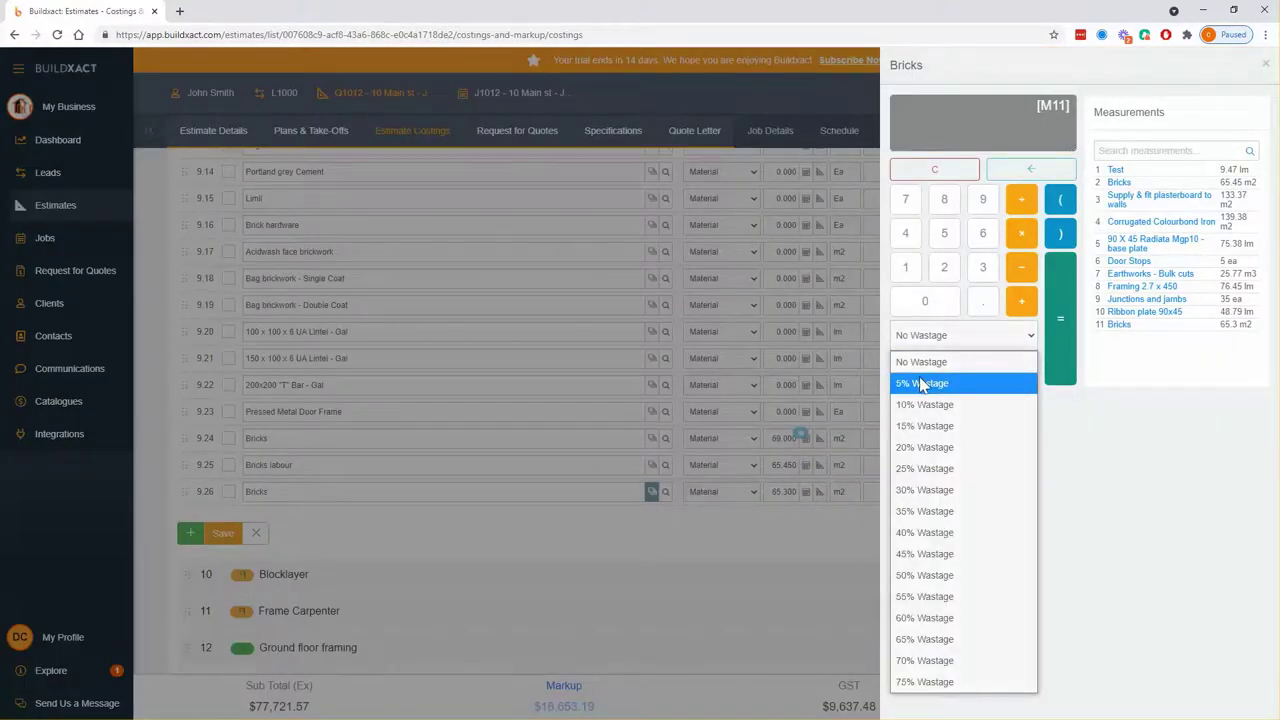
click(920, 385)
click(1052, 340)
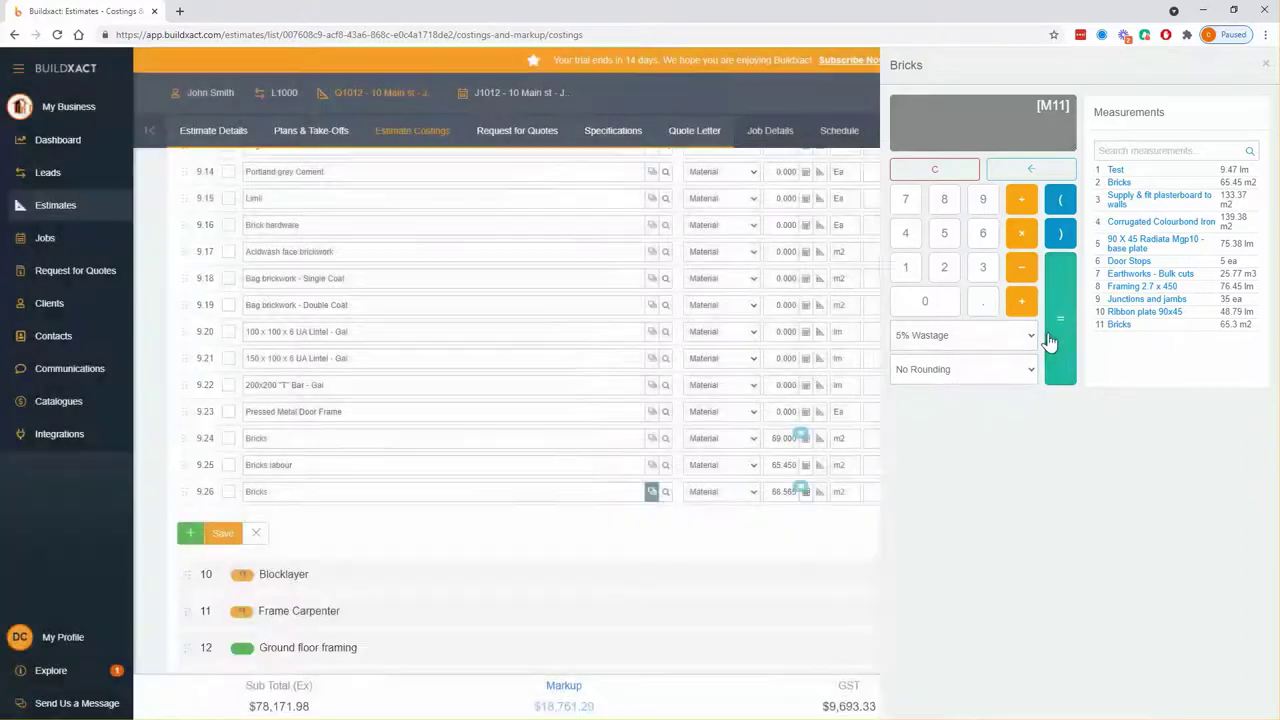
Step: Reopen the Bricks recipe and check the total quantities of the cement and sand items
click(651, 494)
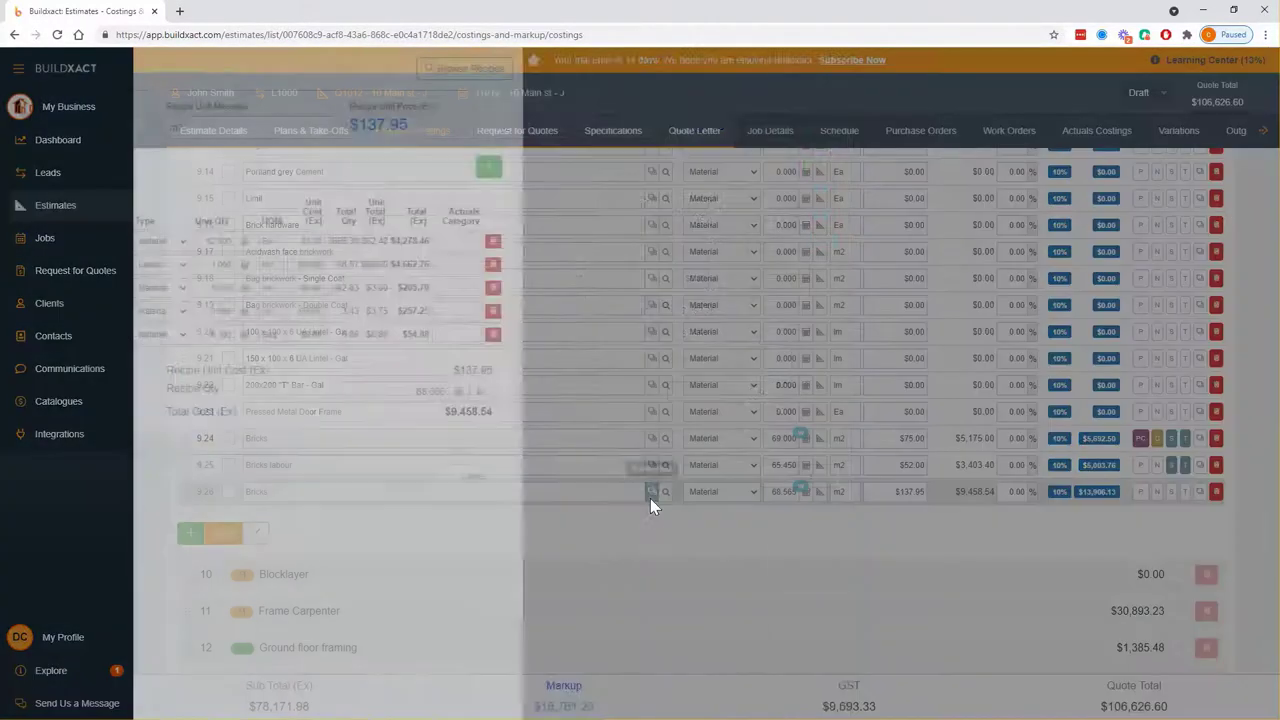
drag(686, 336, 703, 338)
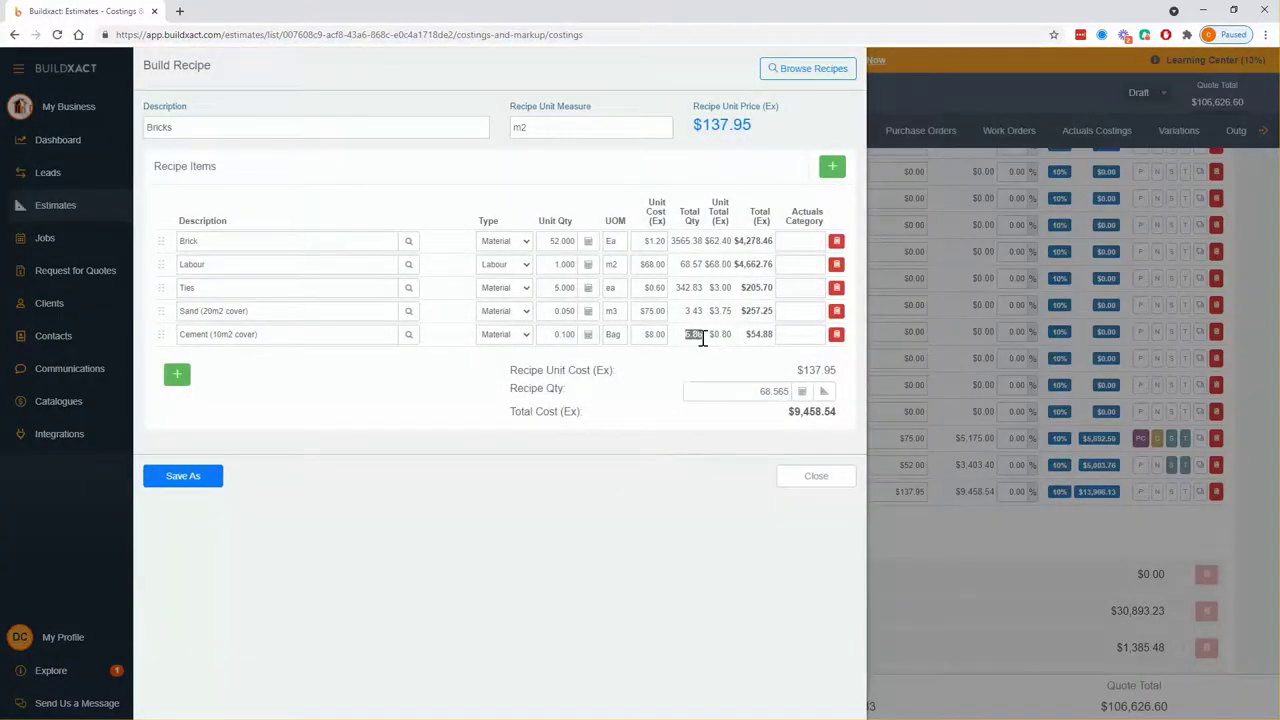
click(667, 335)
drag(687, 314, 699, 321)
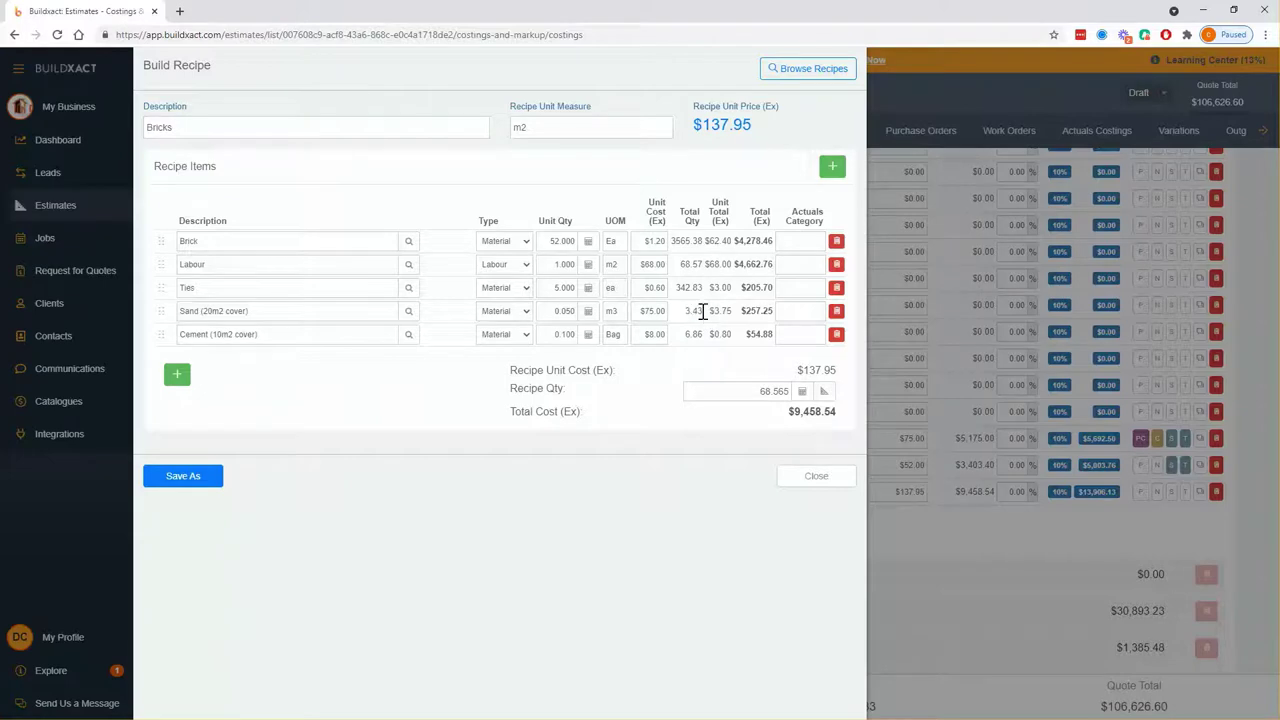